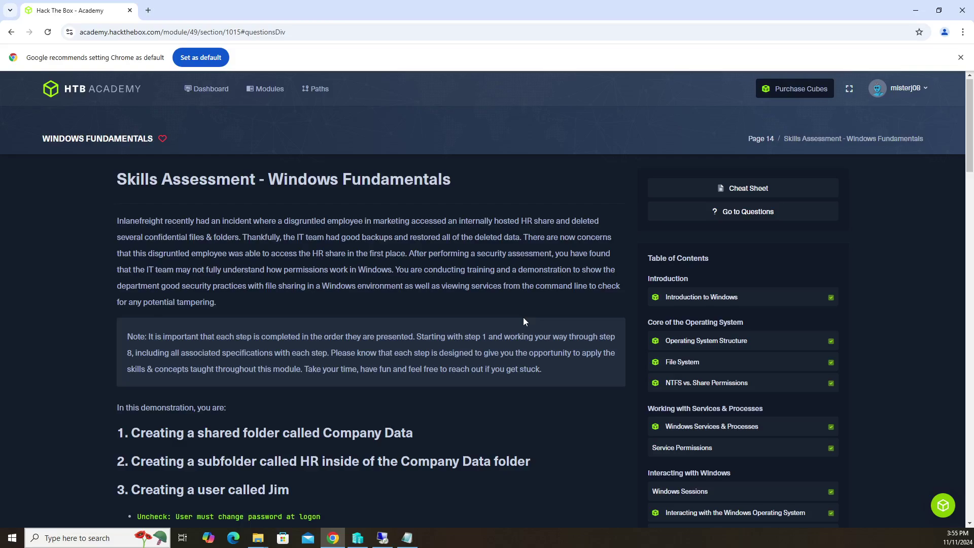
- Read through the Windows Fundamentals skills assessment scenario and its eight tasks on shares, users, groups, permissions and PowerShell
scroll(581, 357, "down", 4)
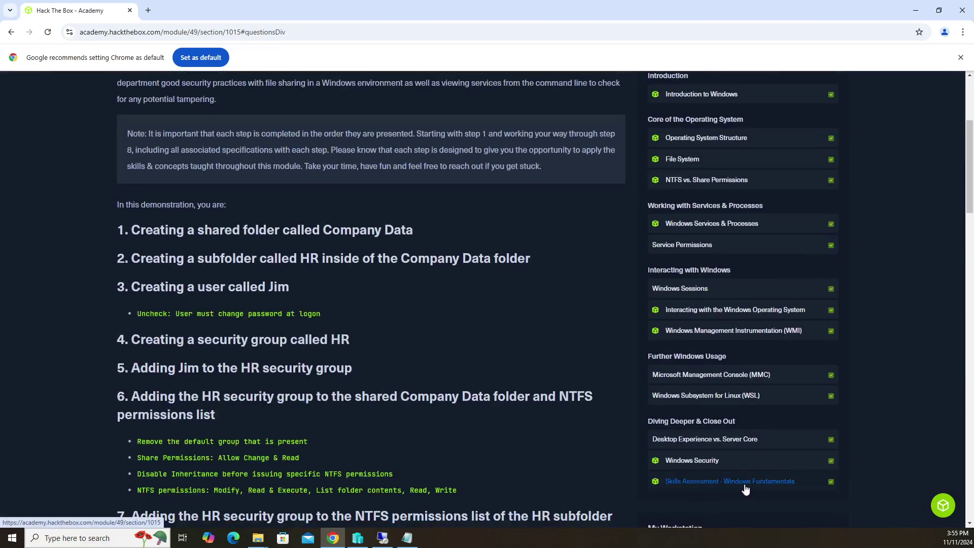
scroll(379, 314, "up", 3)
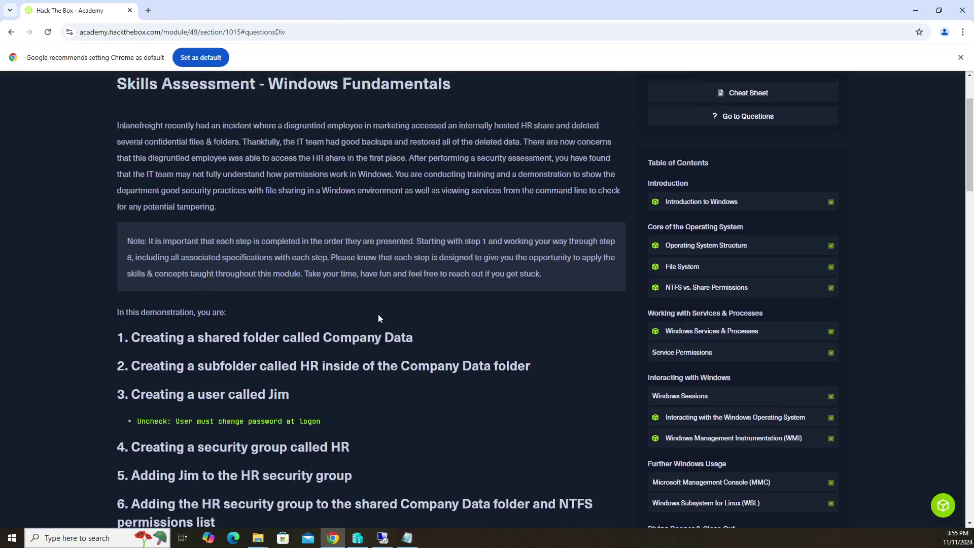
scroll(378, 315, "down", 1)
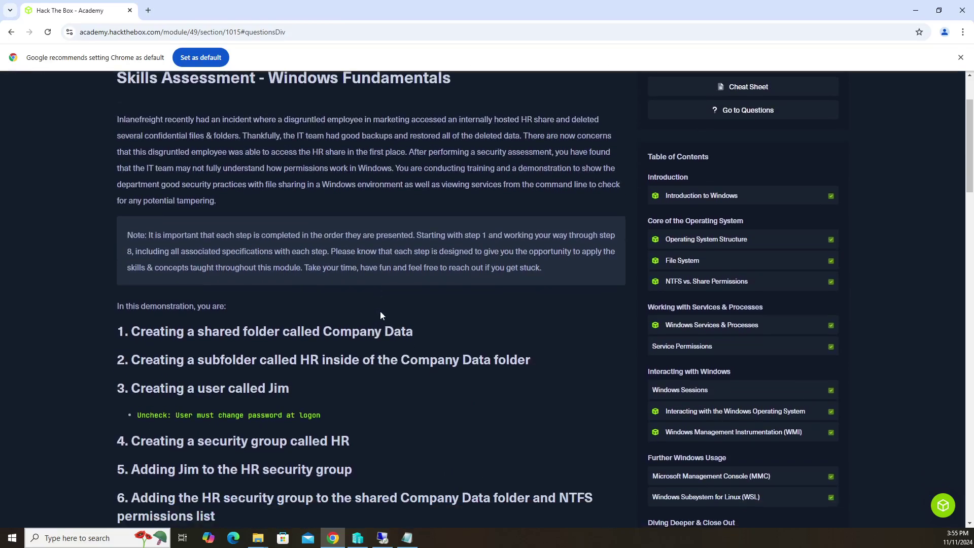
scroll(381, 316, "down", 2)
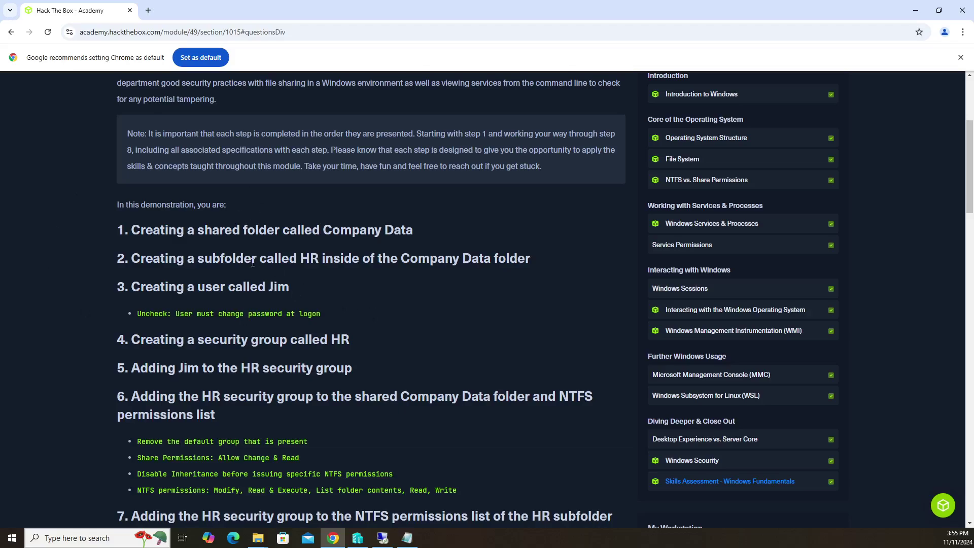
scroll(253, 263, "down", 4)
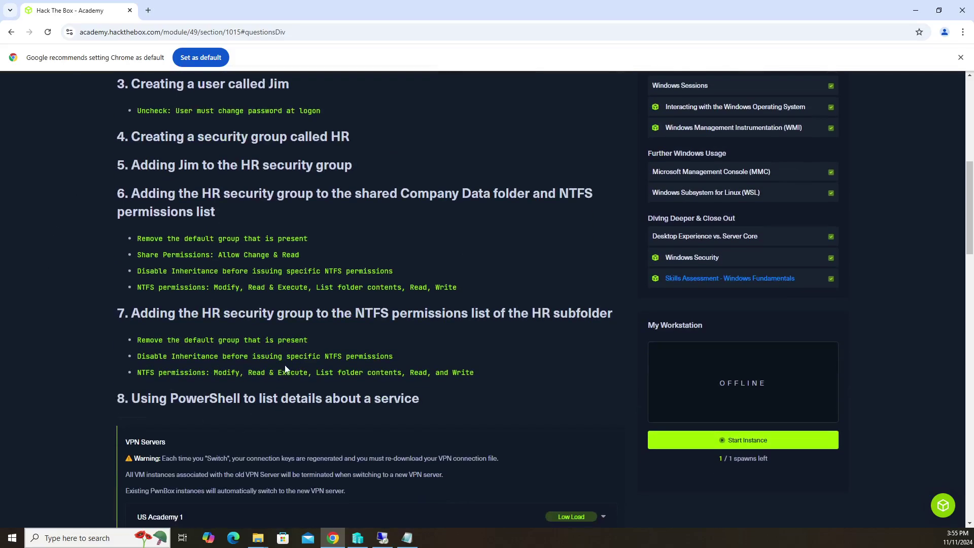
scroll(286, 369, "up", 4)
scroll(250, 317, "down", 8)
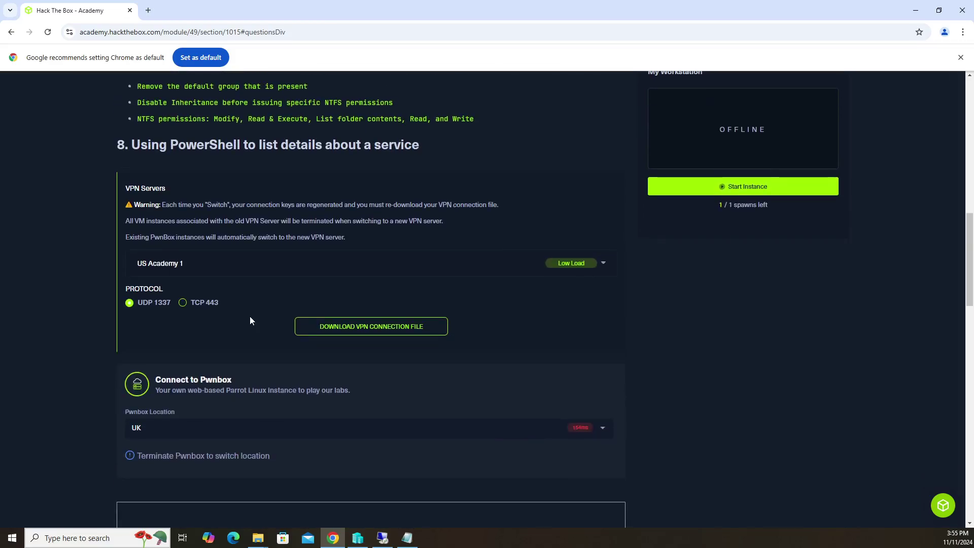
scroll(250, 317, "up", 4)
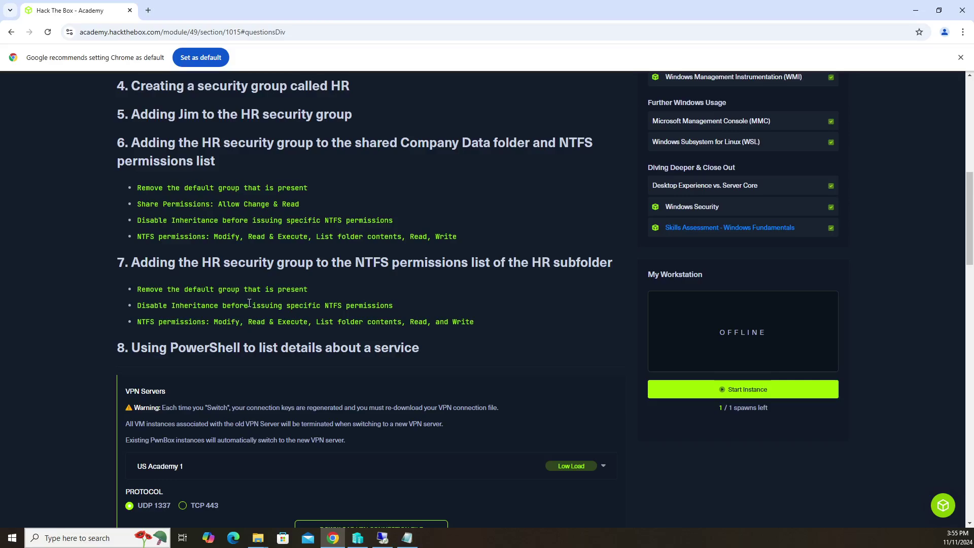
scroll(402, 241, "up", 9)
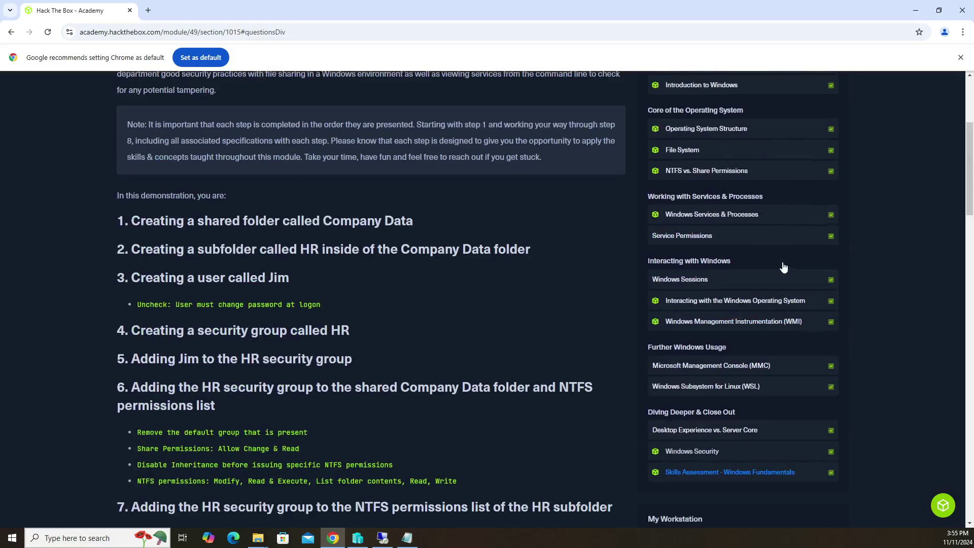
- Review the RDP connection details in the assessment's Questions section and switch to the Remote Desktop session running FreeRDP
left_click(726, 208)
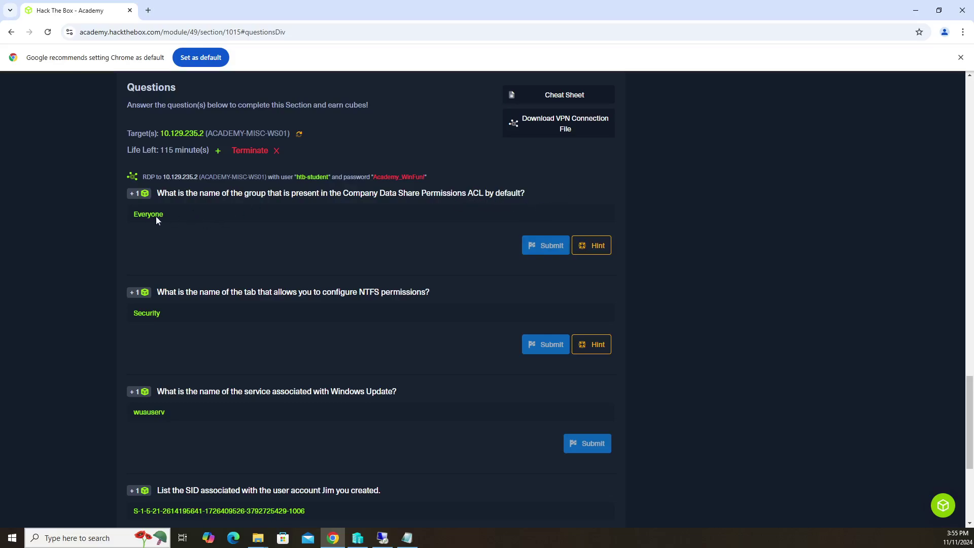
scroll(342, 297, "up", 2)
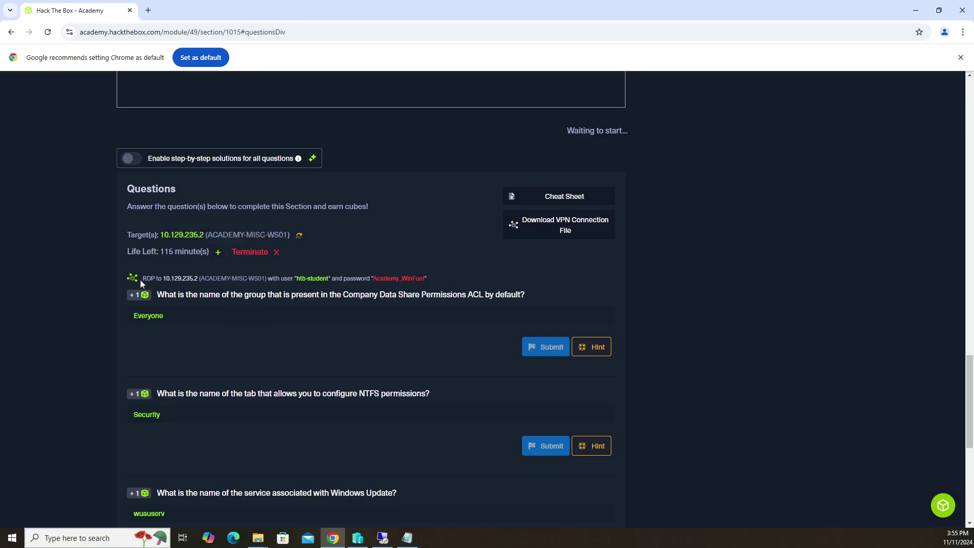
left_click_drag(141, 279, 199, 283)
left_click(420, 260)
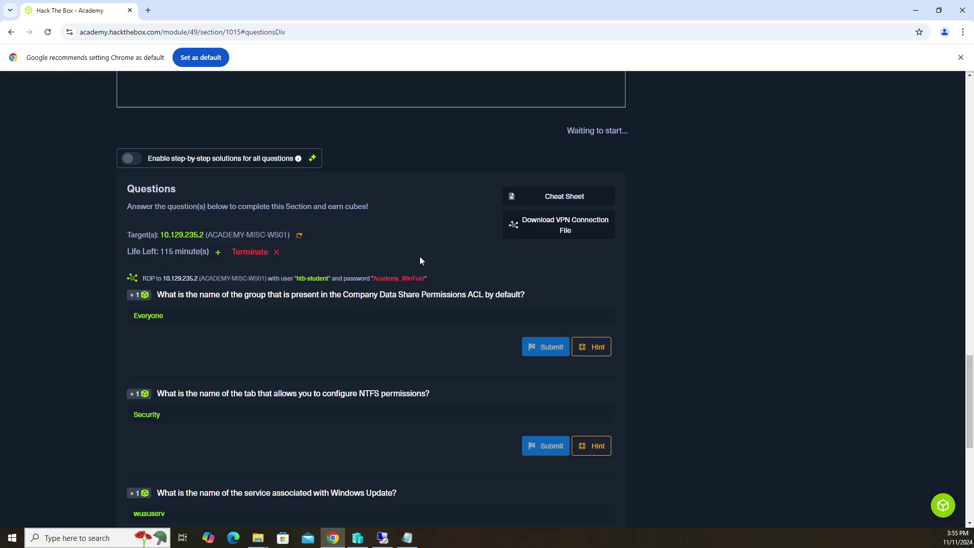
left_click(383, 538)
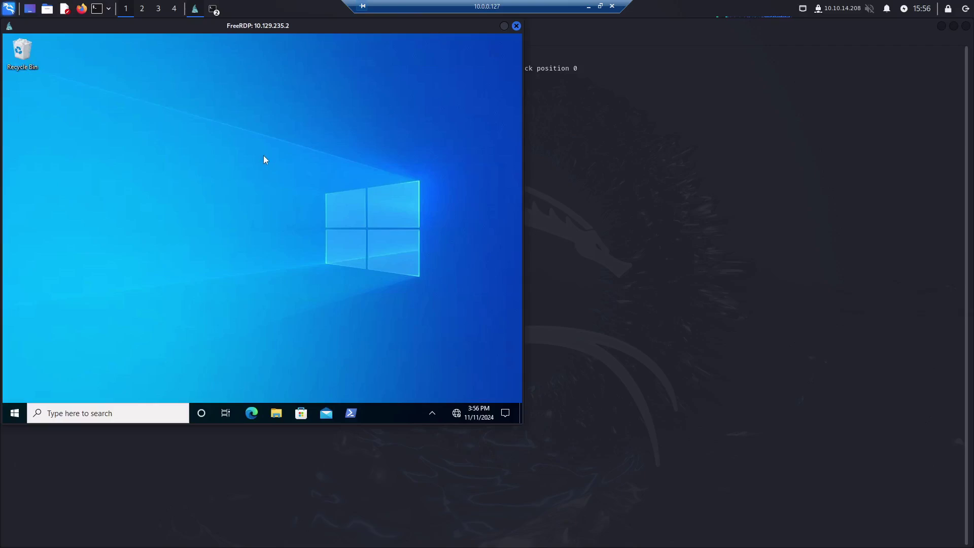
- Create a new folder on the remote Windows desktop, keeping the default name New folder
right_click(247, 176)
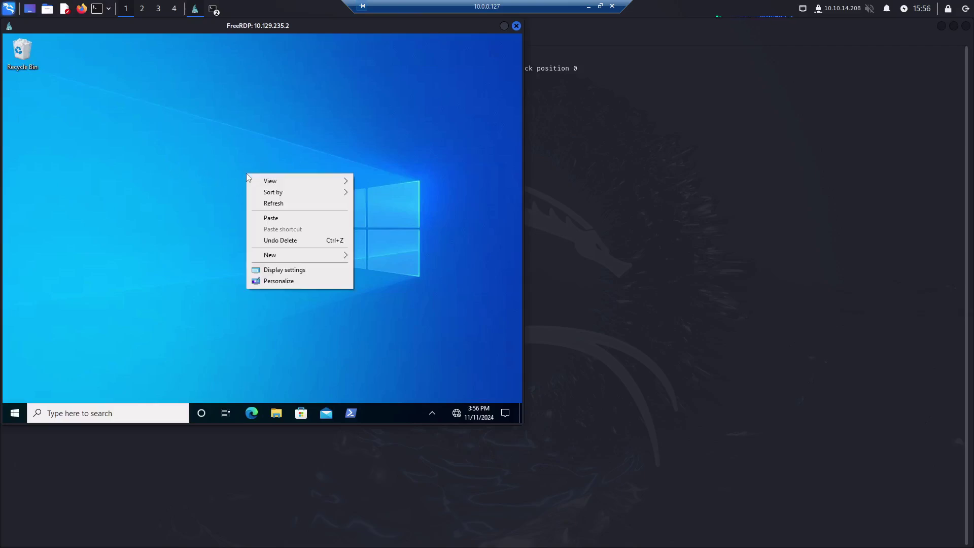
mouse_move(276, 257)
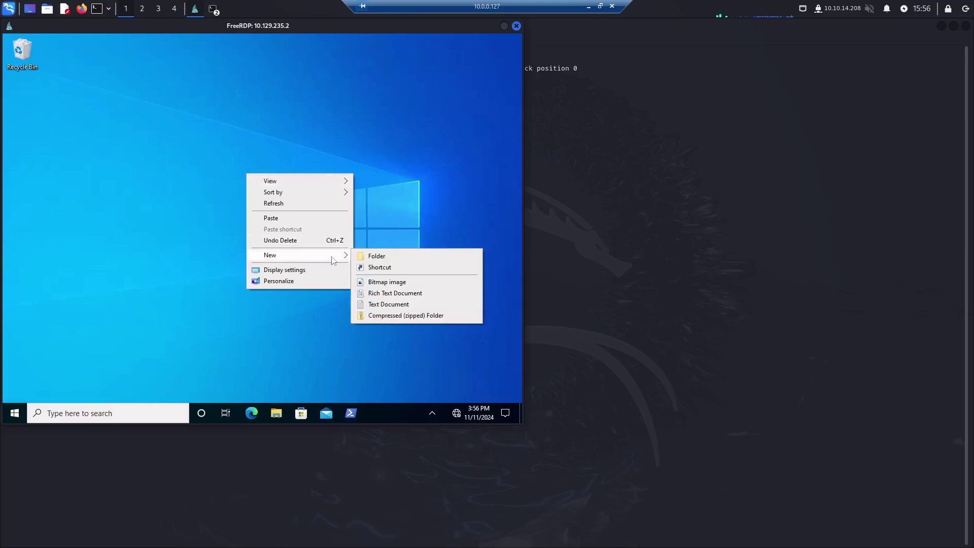
left_click(386, 257)
key("Return")
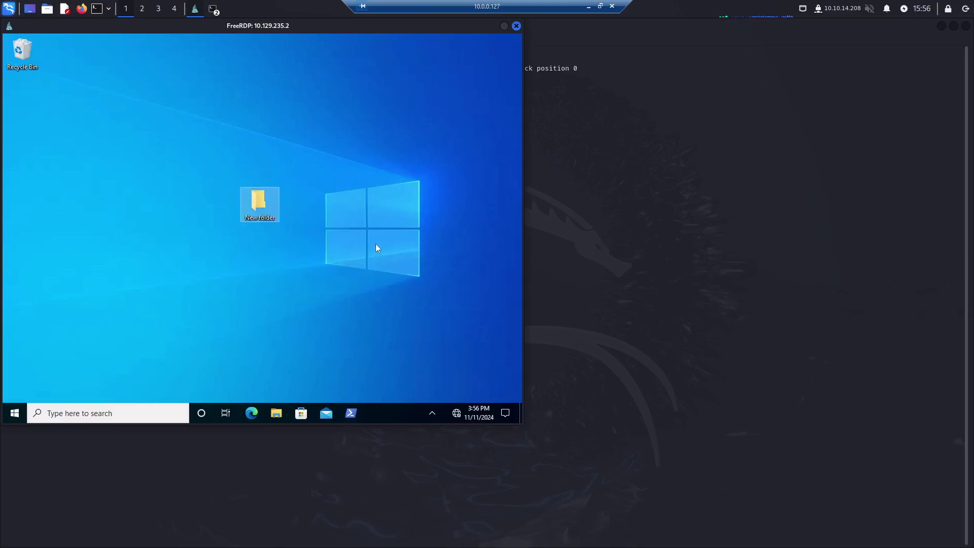
- Enable advanced sharing in New folder's properties and inspect which group its share permissions list by default
right_click(259, 203)
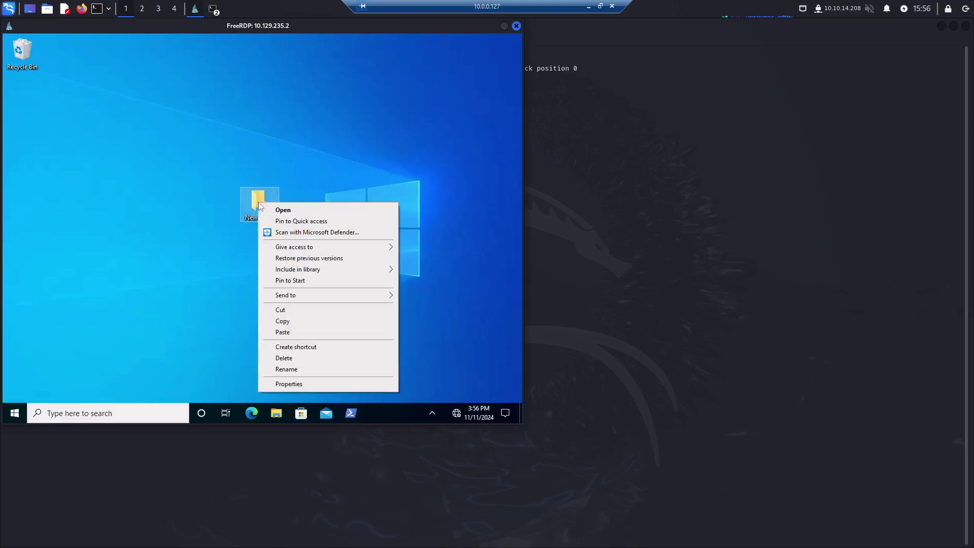
left_click(283, 384)
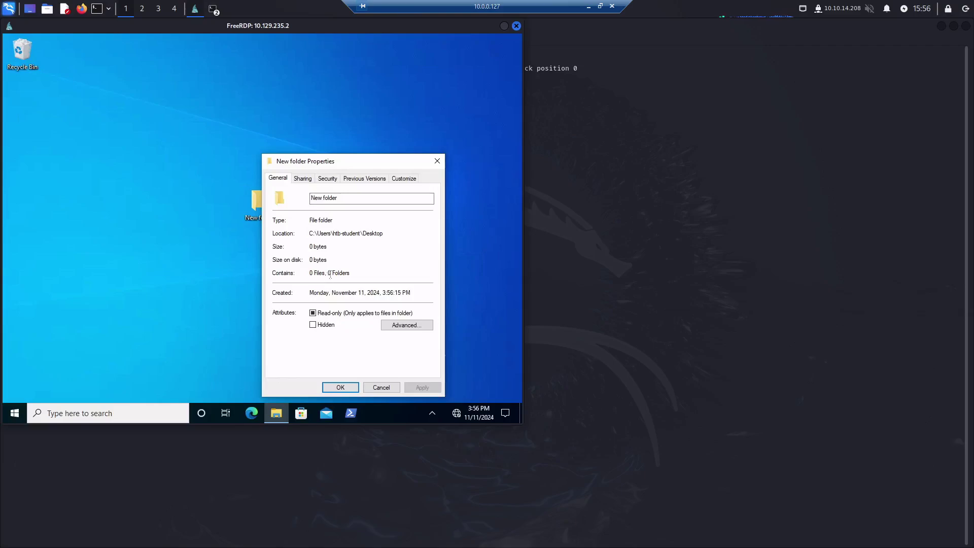
left_click(305, 181)
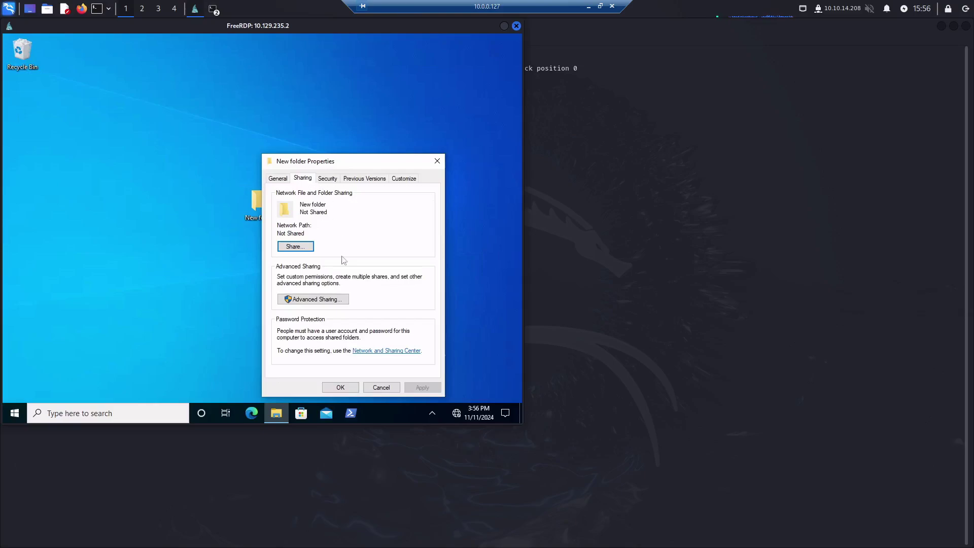
left_click(321, 299)
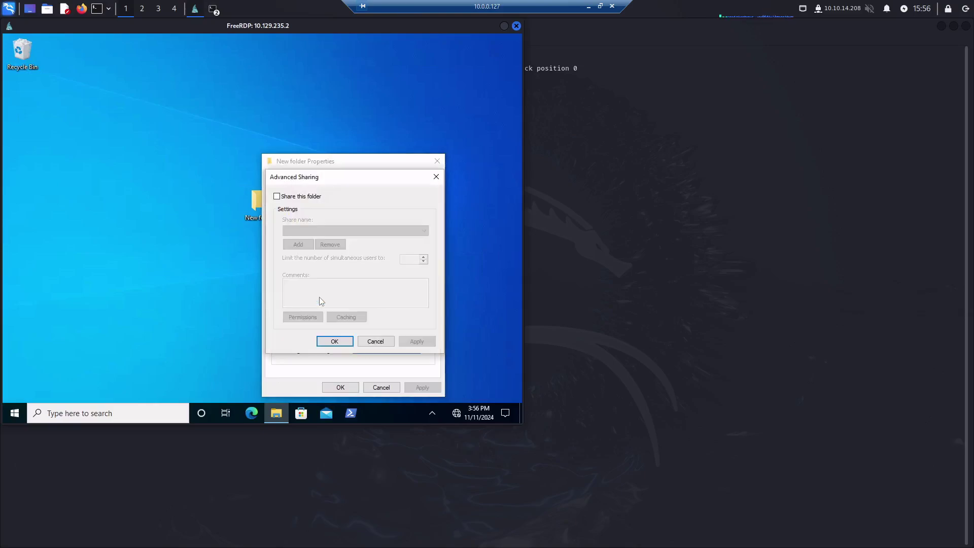
left_click(277, 197)
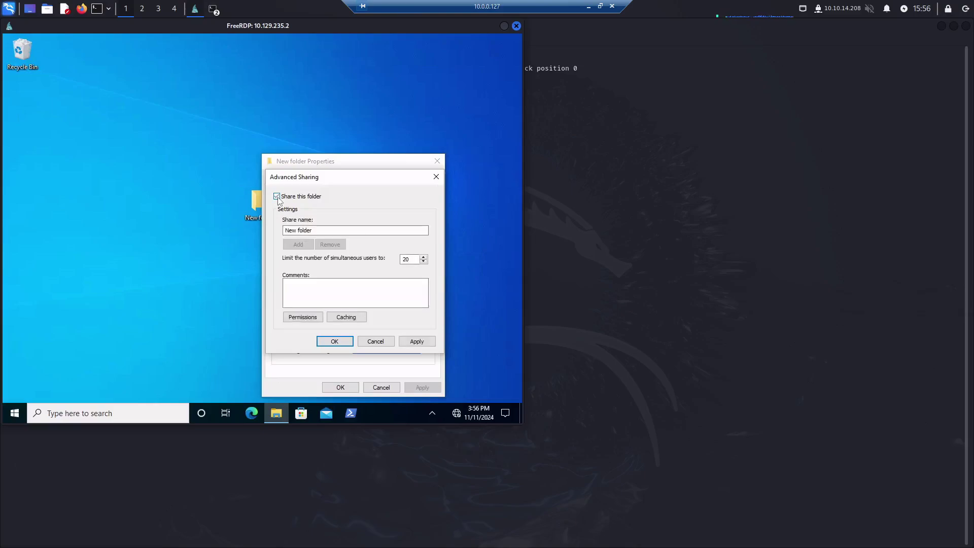
left_click(306, 319)
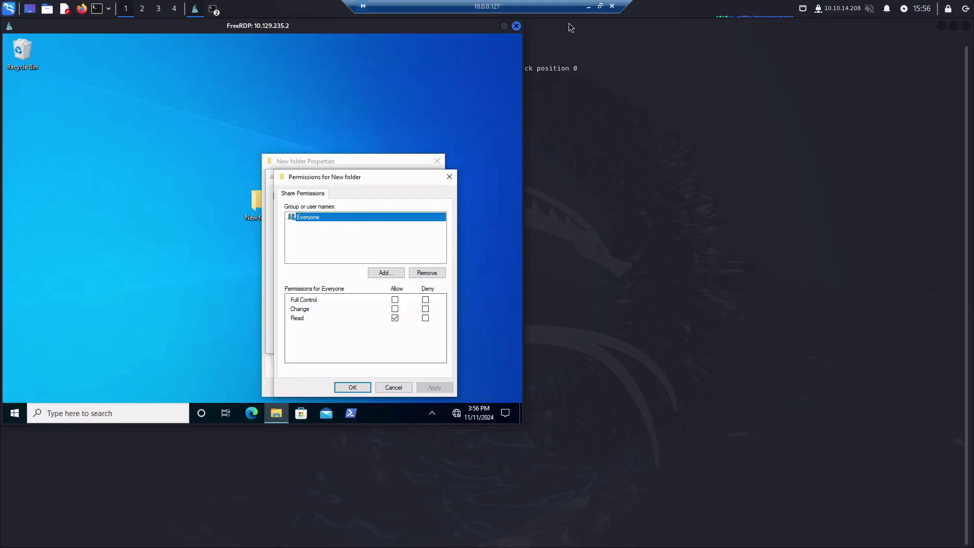
- Switch to the HTB Academy page in Chrome and reread the eight assessment tasks and the questions on share and NTFS permissions
left_click(588, 7)
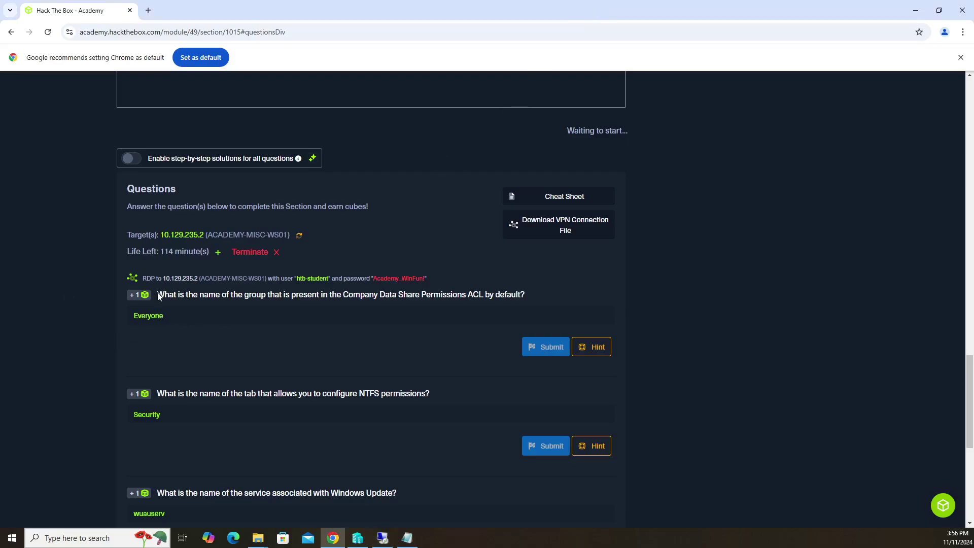
scroll(214, 387, "up", 20)
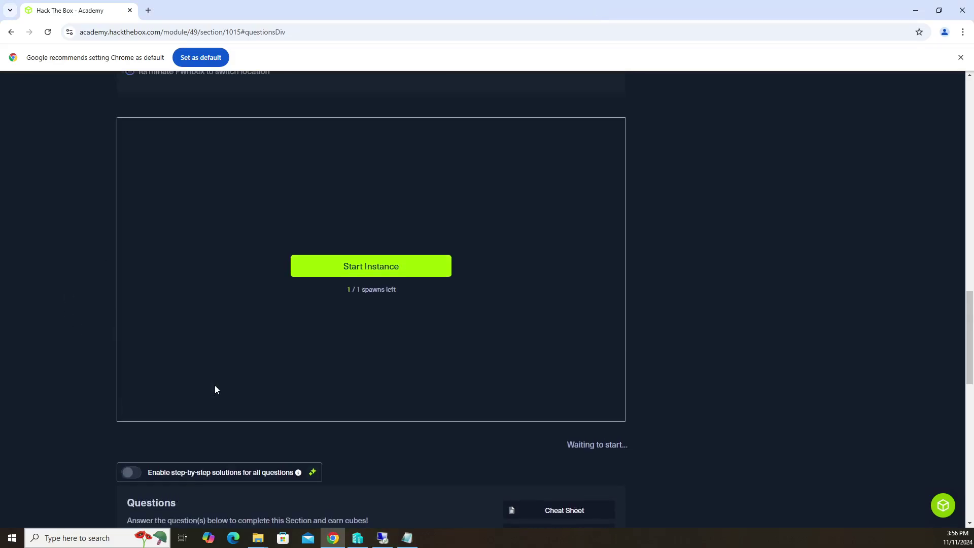
scroll(215, 391, "down", 2)
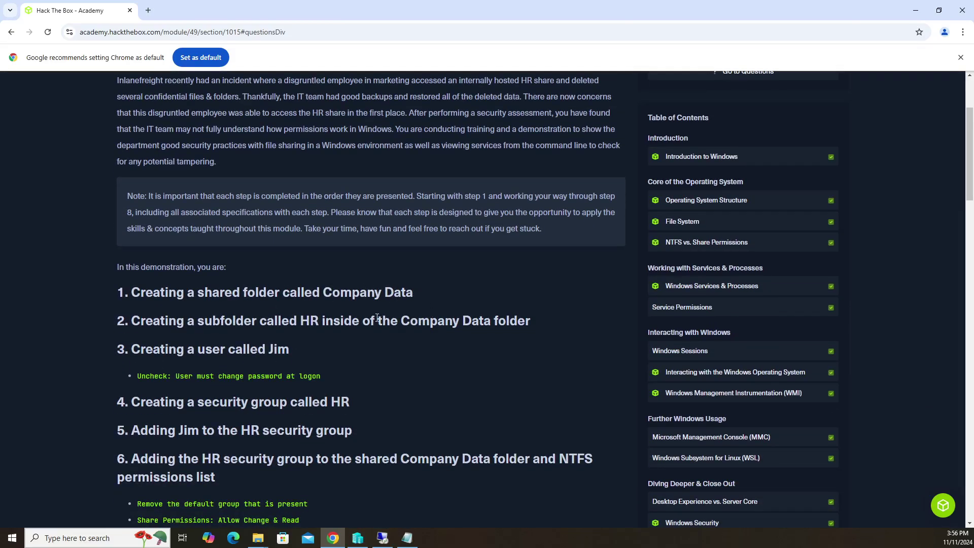
scroll(351, 315, "down", 4)
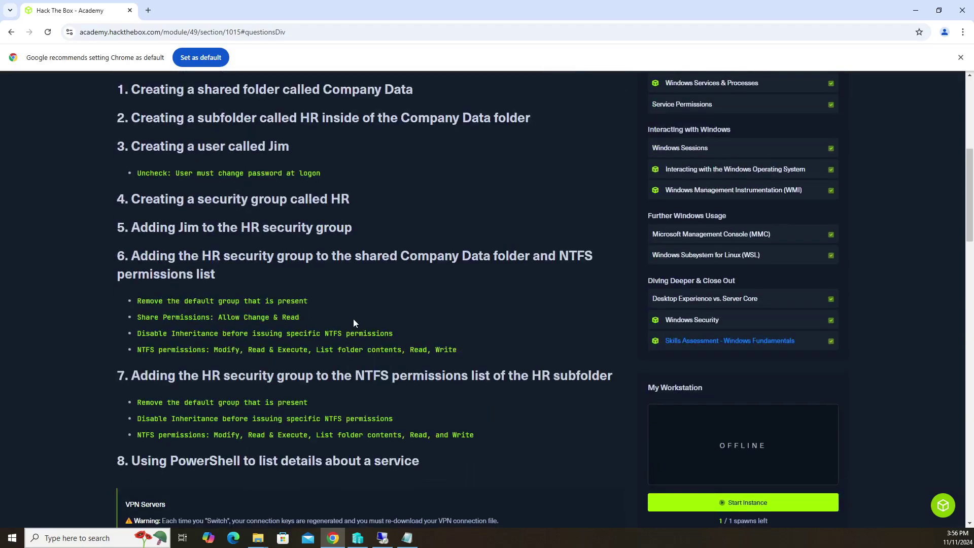
scroll(354, 319, "down", 4)
scroll(356, 318, "down", 7)
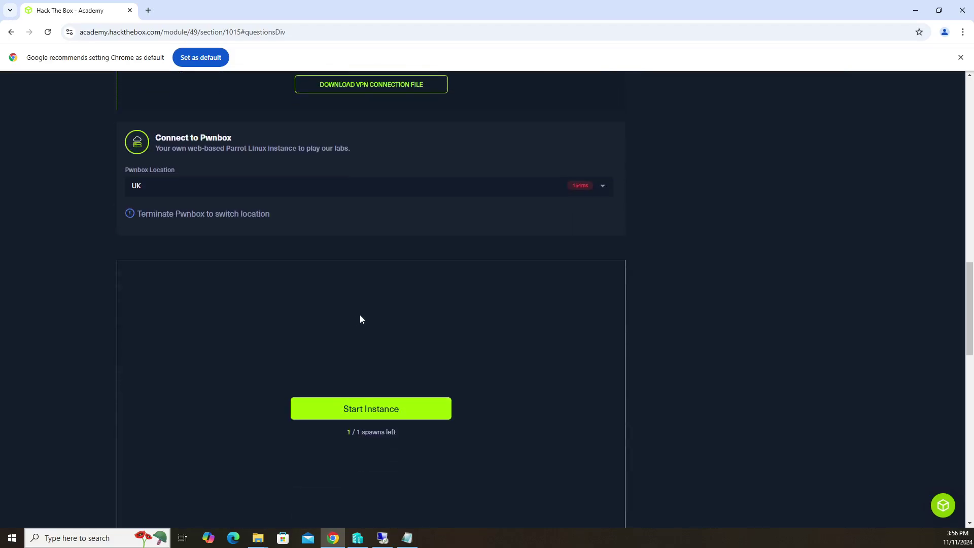
scroll(360, 316, "down", 10)
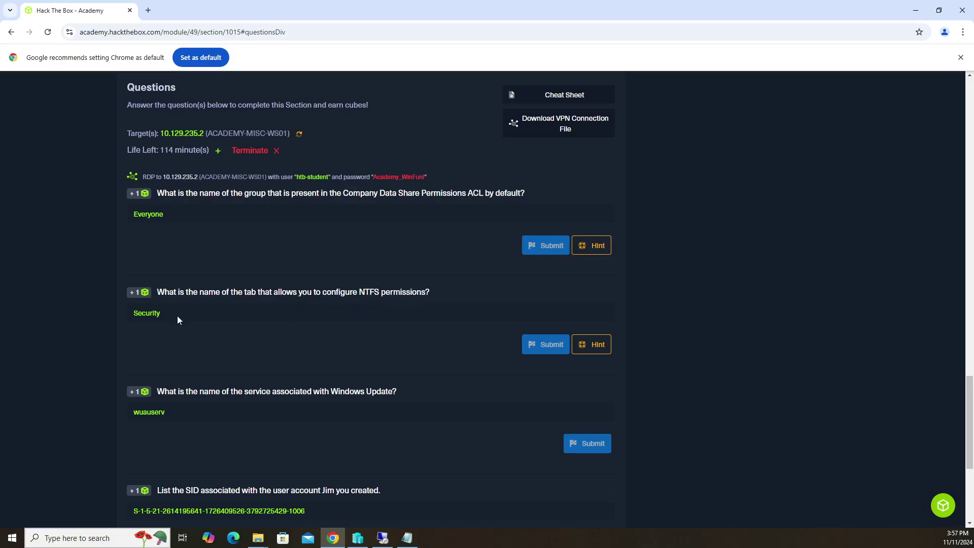
- Switch back to the Remote Desktop session and discard New folder's share permissions and advanced sharing changes
left_click(382, 538)
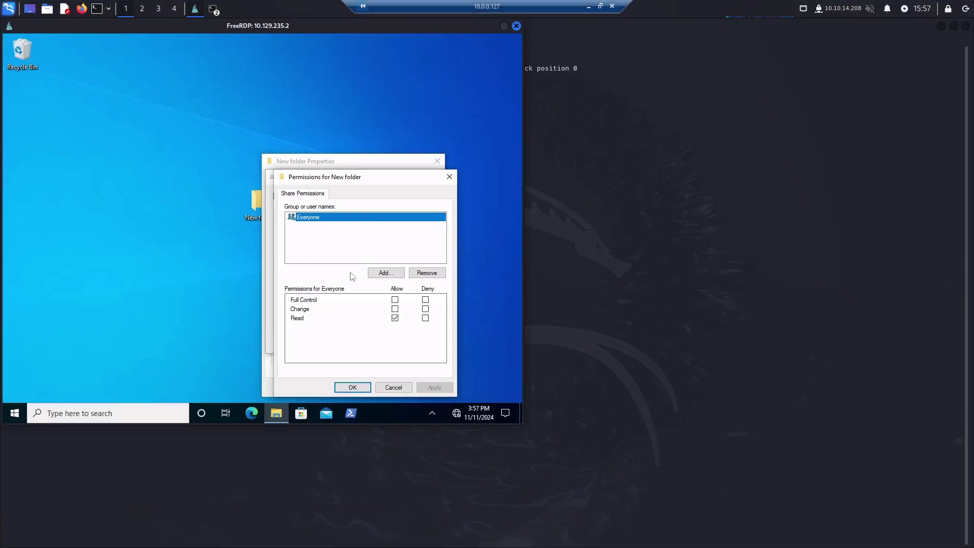
left_click(398, 389)
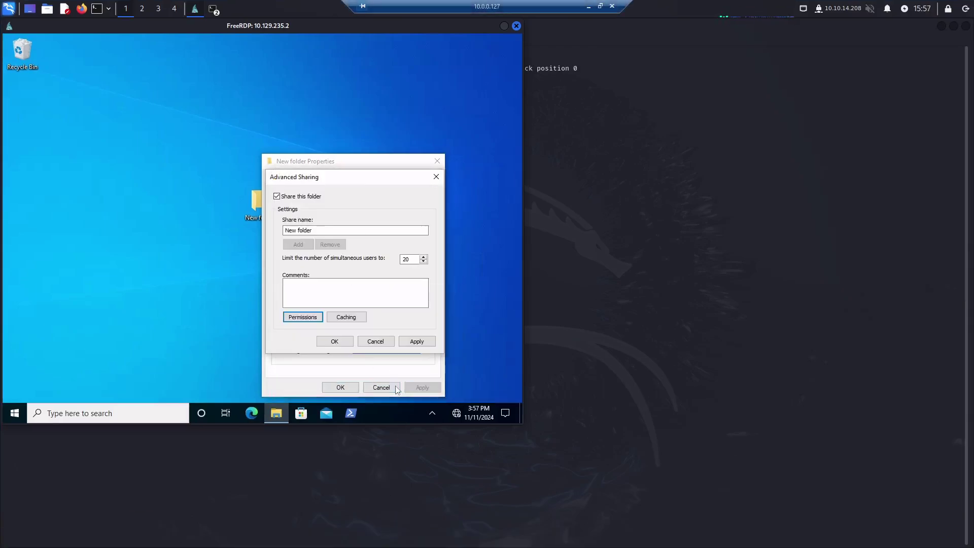
left_click(382, 343)
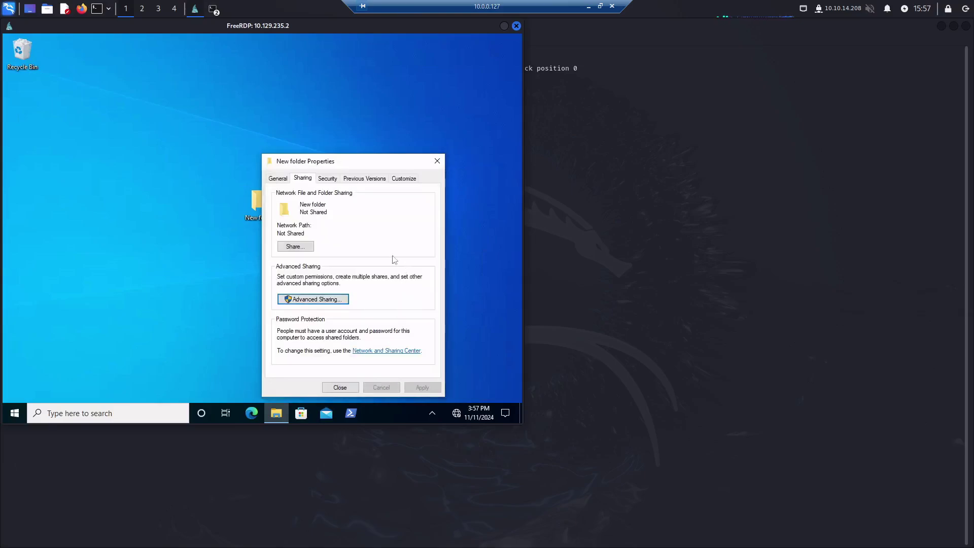
- View New folder's NTFS security permissions, check the matching question on the Academy page, and return to the Remote Desktop session
left_click(327, 182)
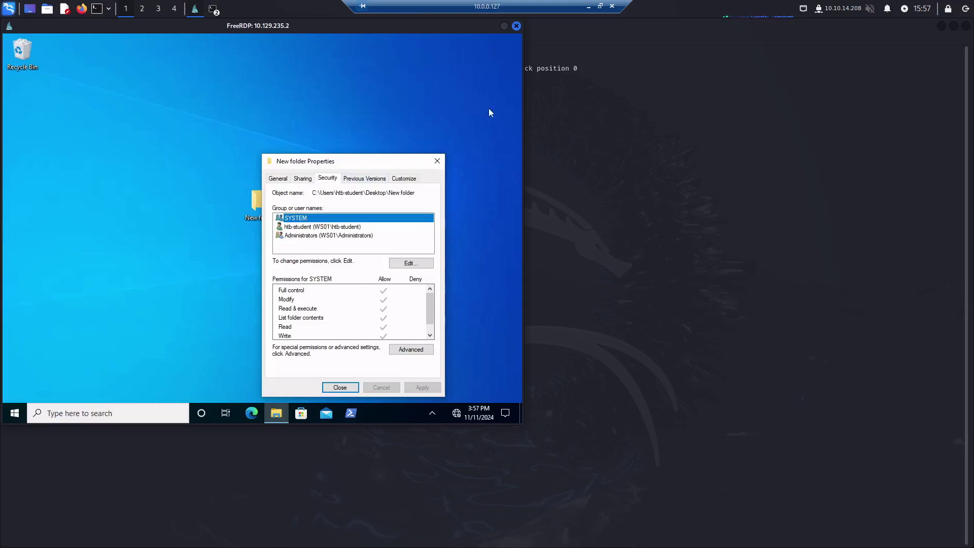
left_click(589, 7)
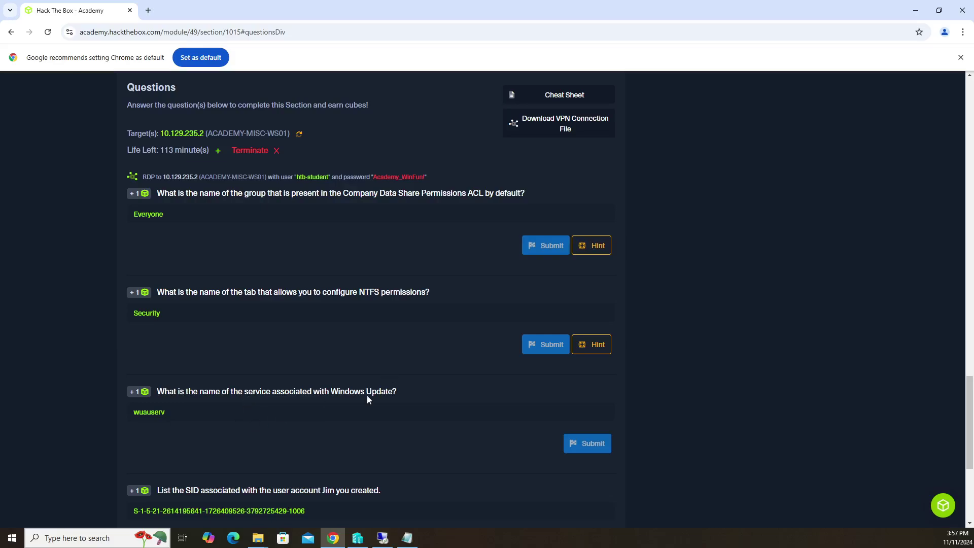
left_click(385, 540)
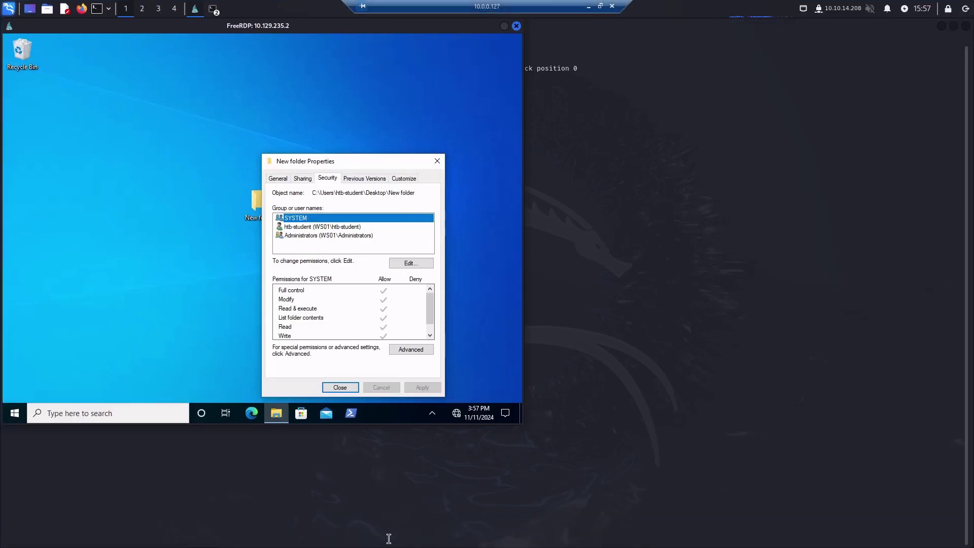
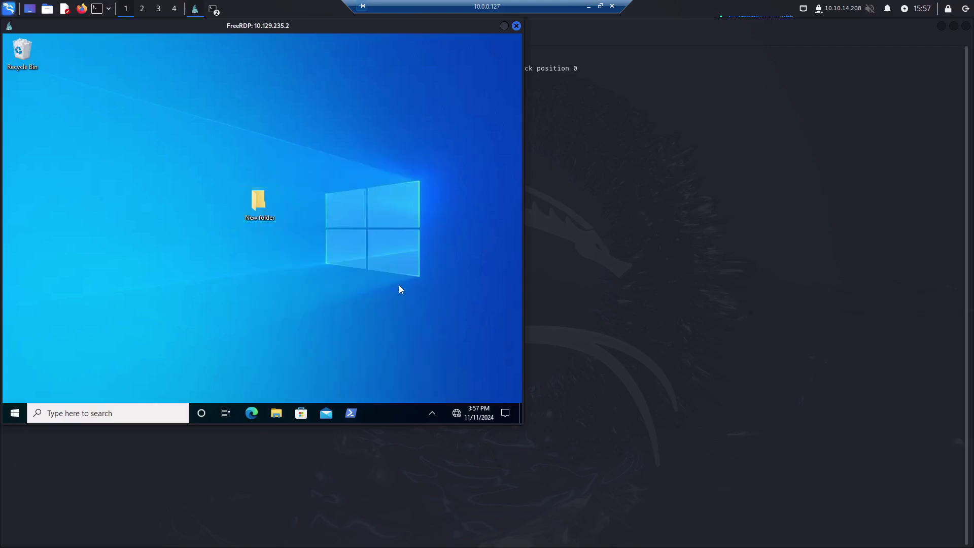
- List the remote target's services in Task Manager, checking the Windows Update service question on the Academy page before returning to the list
right_click(391, 413)
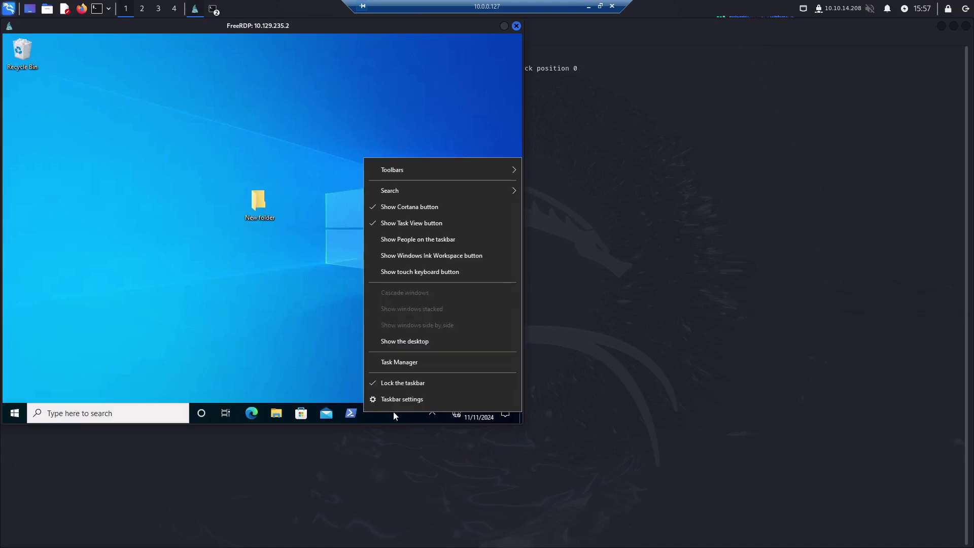
left_click(402, 361)
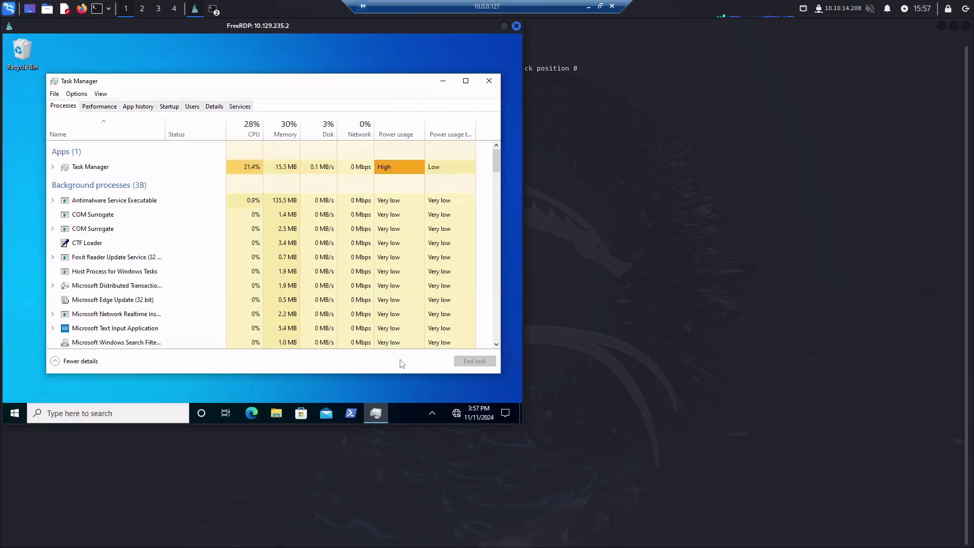
left_click(240, 106)
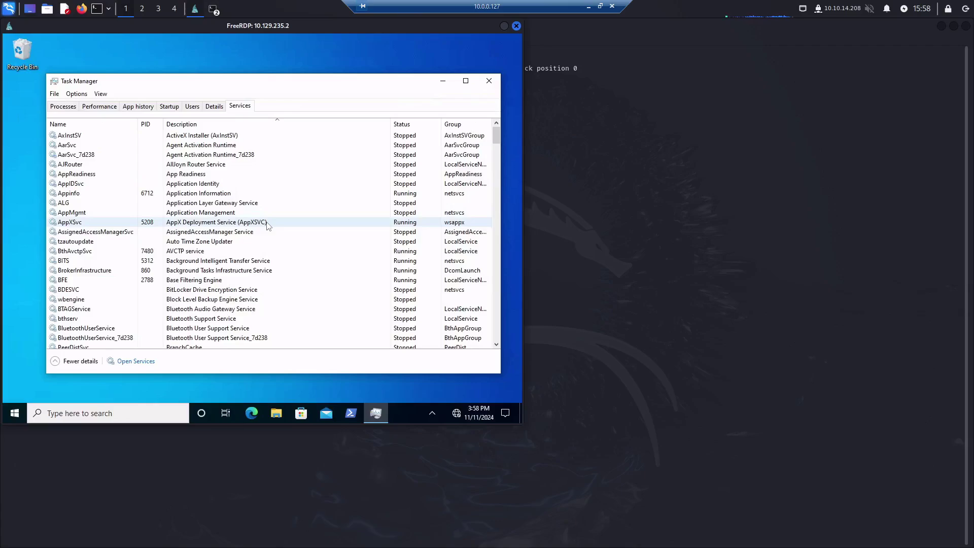
left_click(589, 6)
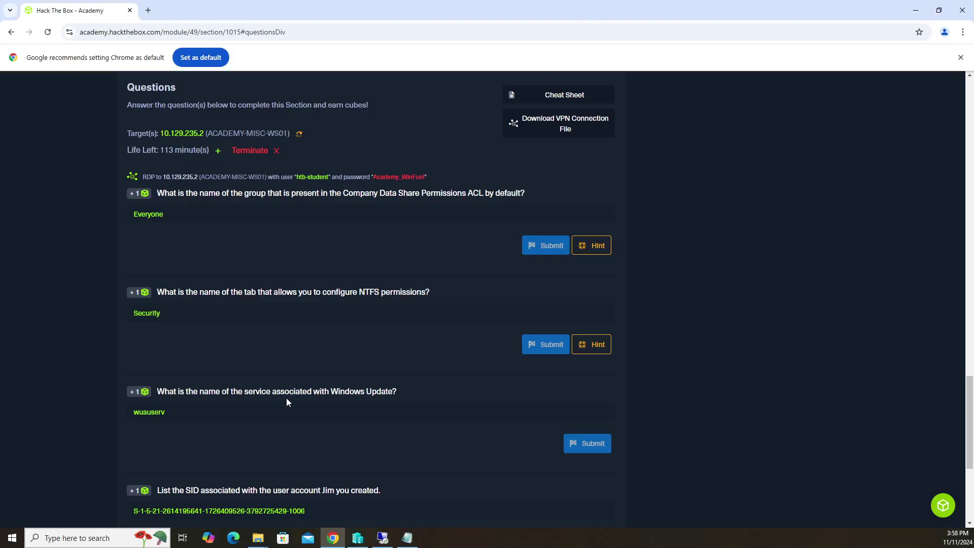
left_click(384, 538)
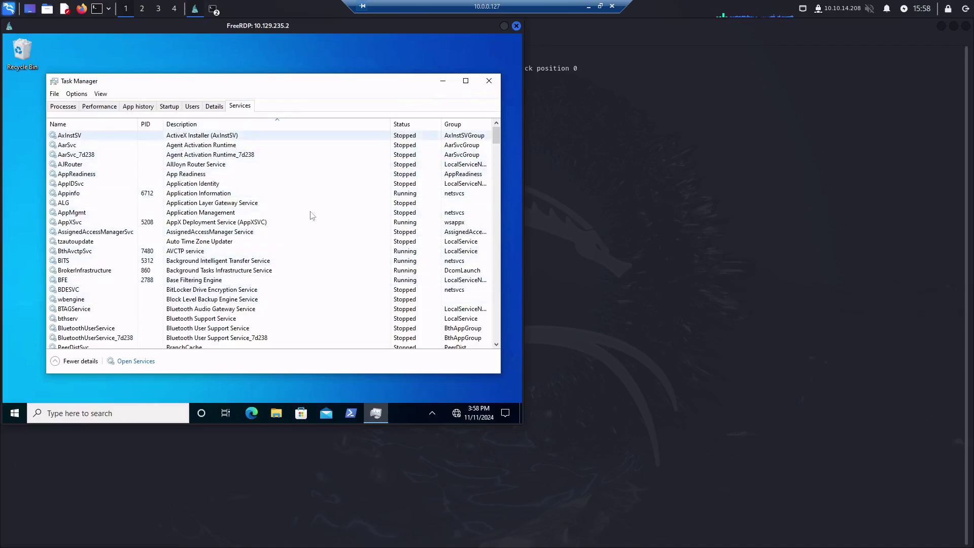
- Sort the remote target's services by description in descending order to locate the Windows Update service
left_click(211, 127)
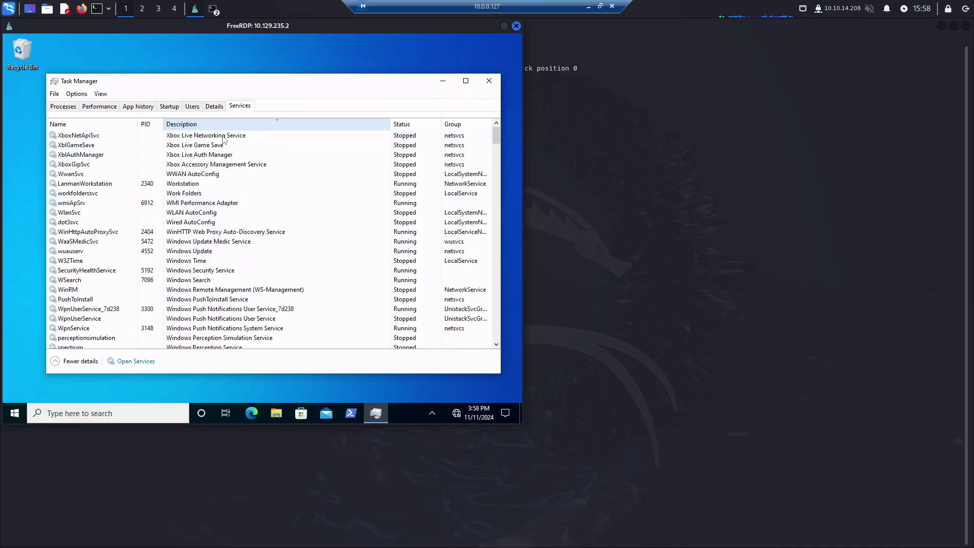
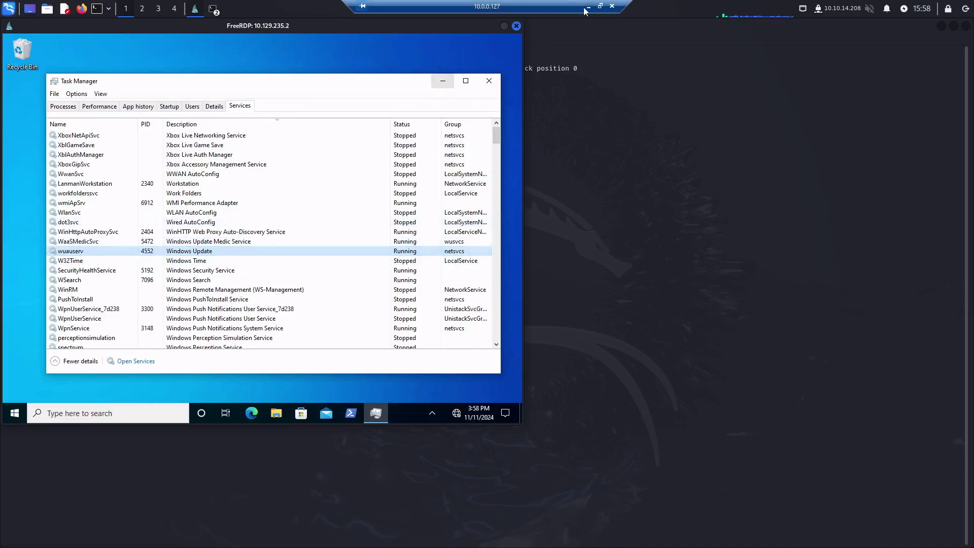
- Switch to the HTB Academy page in Chrome and review the questions on the Windows Update service and the user and group SIDs
left_click(589, 7)
scroll(194, 325, "down", 1)
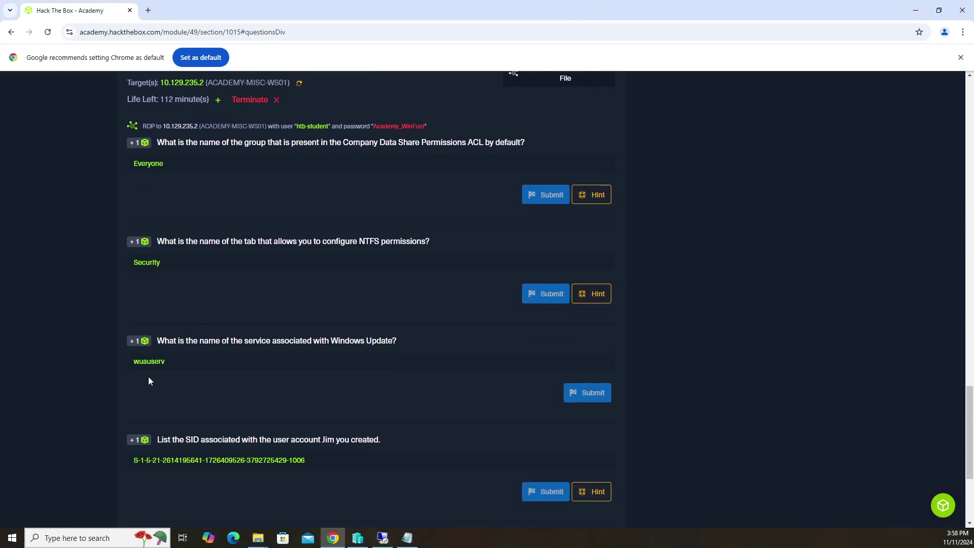
scroll(338, 373, "down", 3)
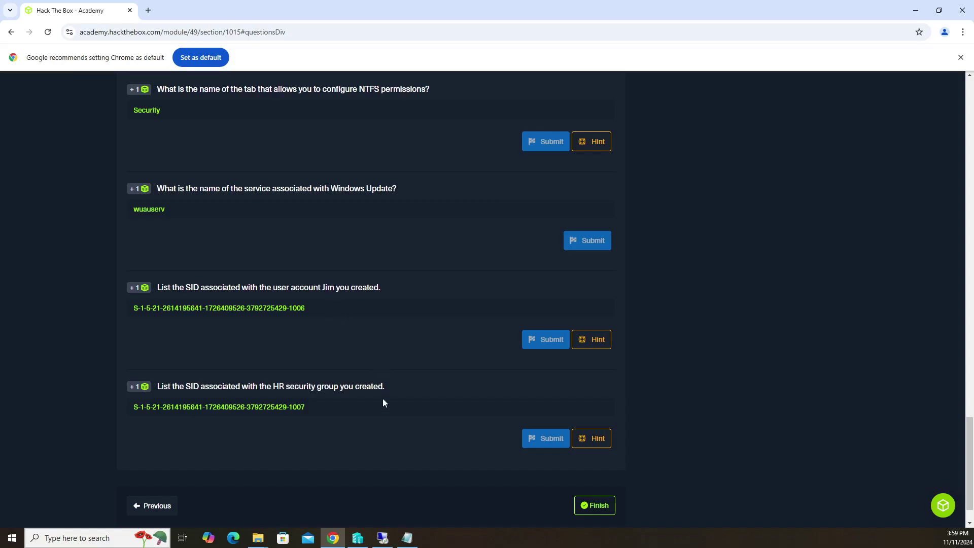
- Review the assessment's numbered task list, especially the task for creating the user, and return to the remote desktop session
scroll(384, 413, "up", 15)
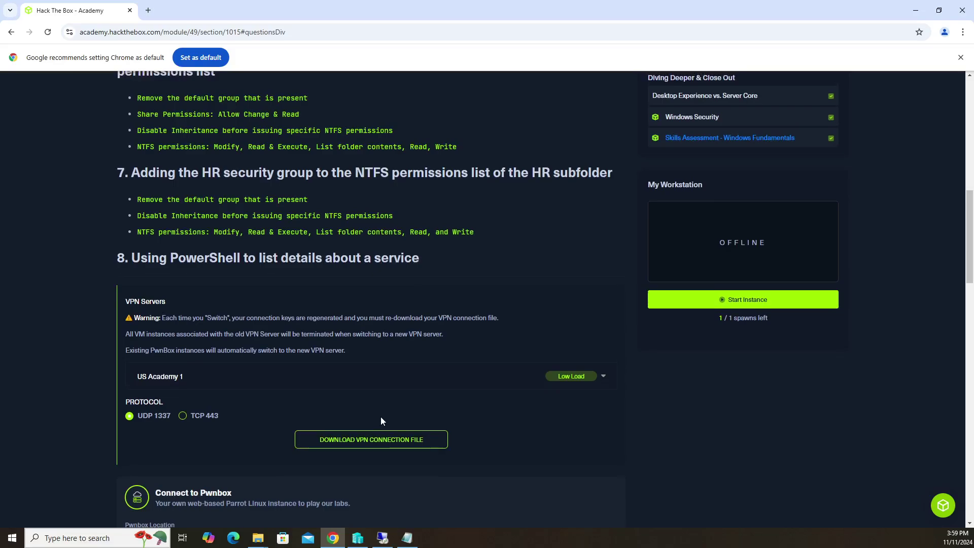
scroll(381, 417, "up", 8)
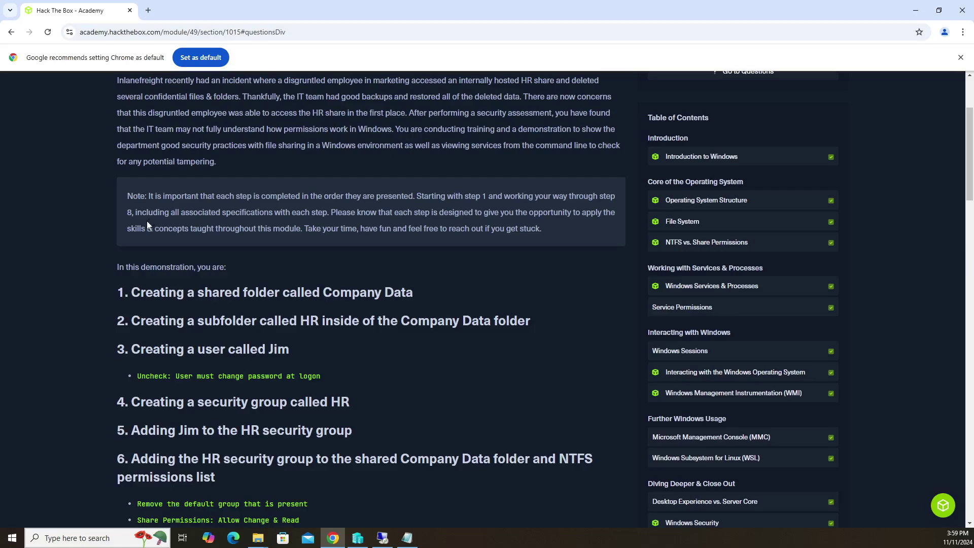
scroll(122, 299, "down", 1)
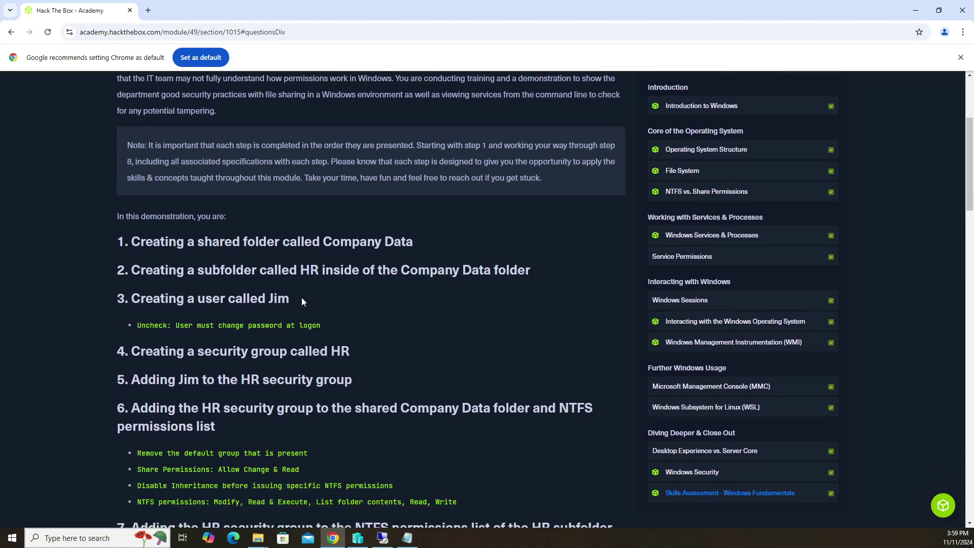
left_click_drag(302, 301, 132, 303)
left_click(404, 339)
left_click(383, 537)
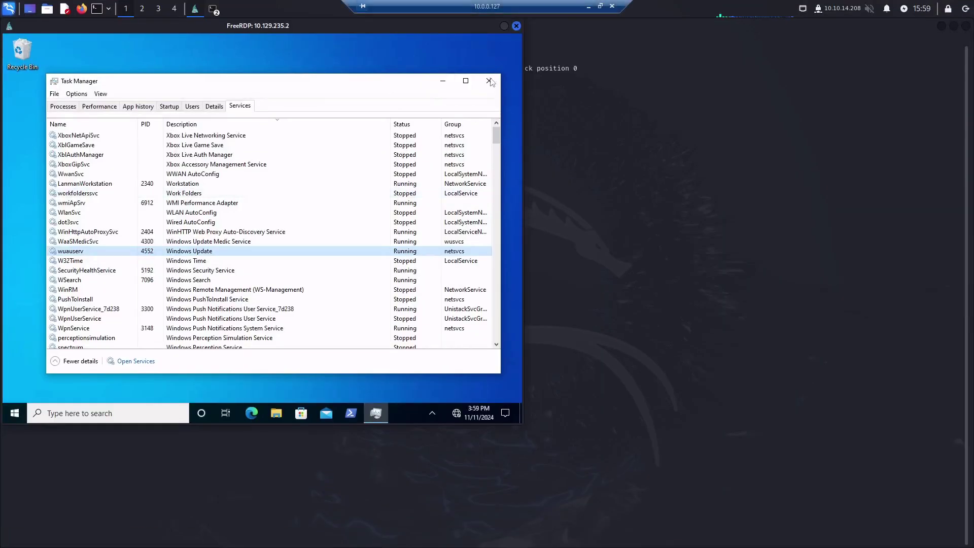
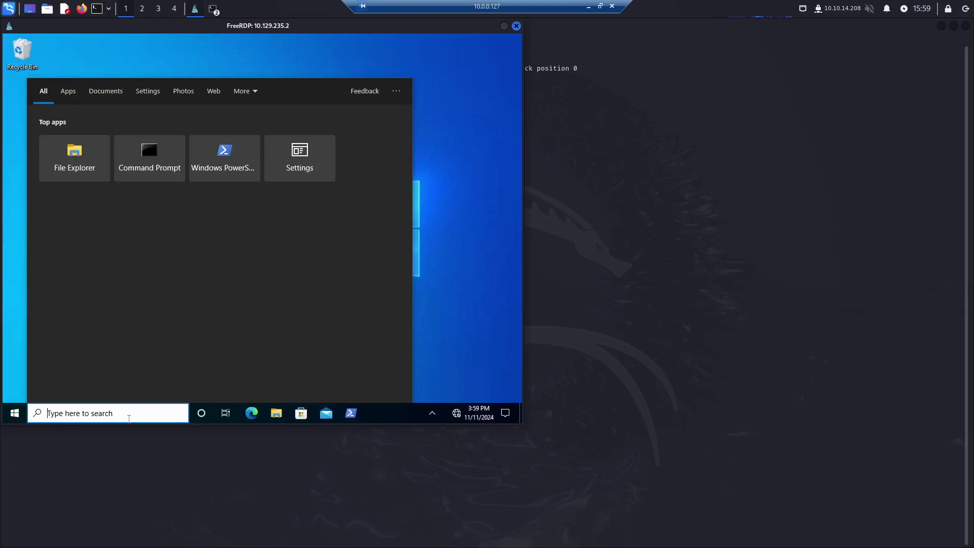
- Search Windows for "computer" on the remote desktop and open Computer Management
type("computer")
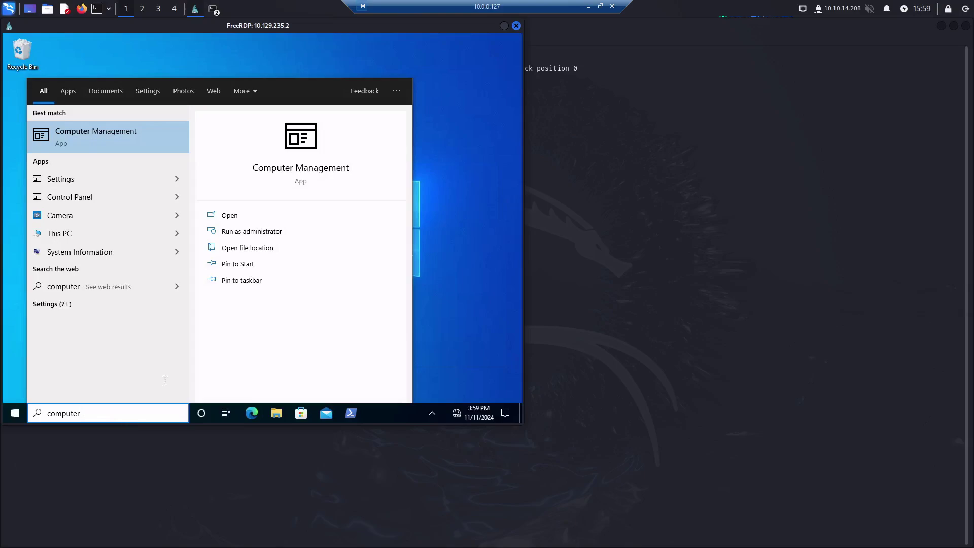
left_click(95, 137)
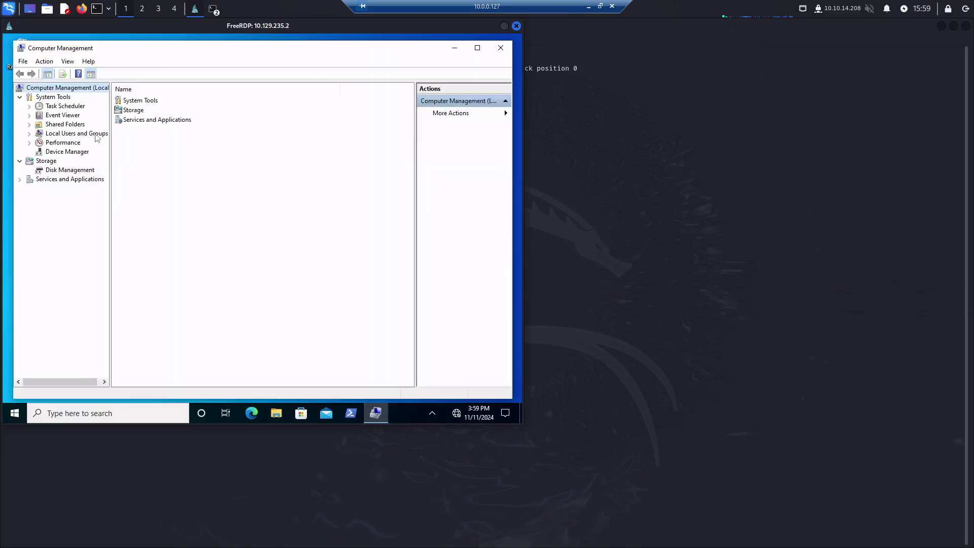
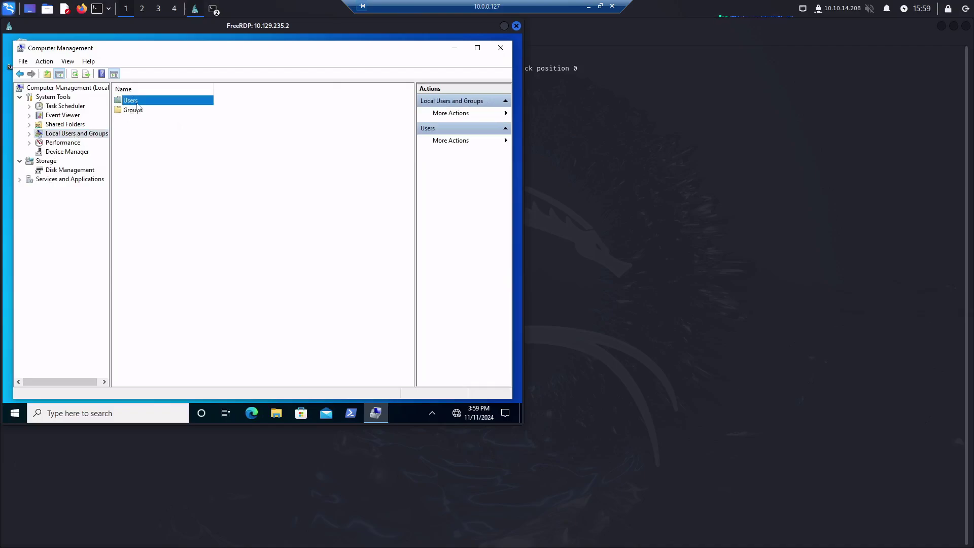
- Open the form for a new local user in Computer Management and check the assessment's user requirements in the browser
double_click(138, 103)
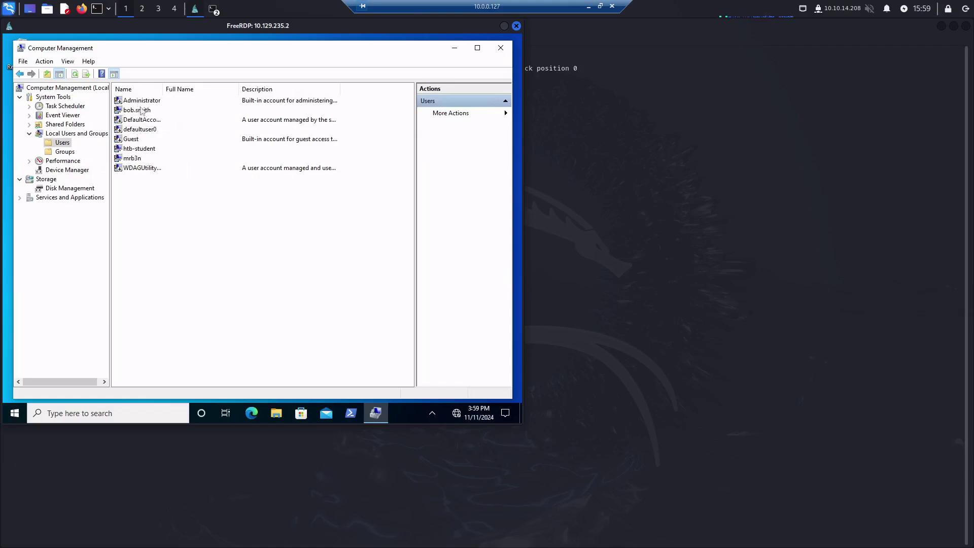
right_click(66, 146)
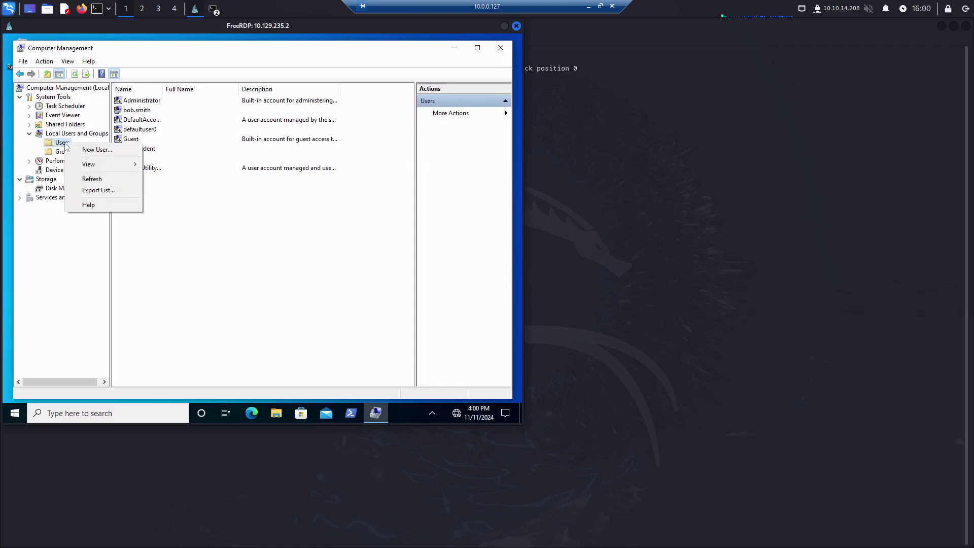
left_click(96, 151)
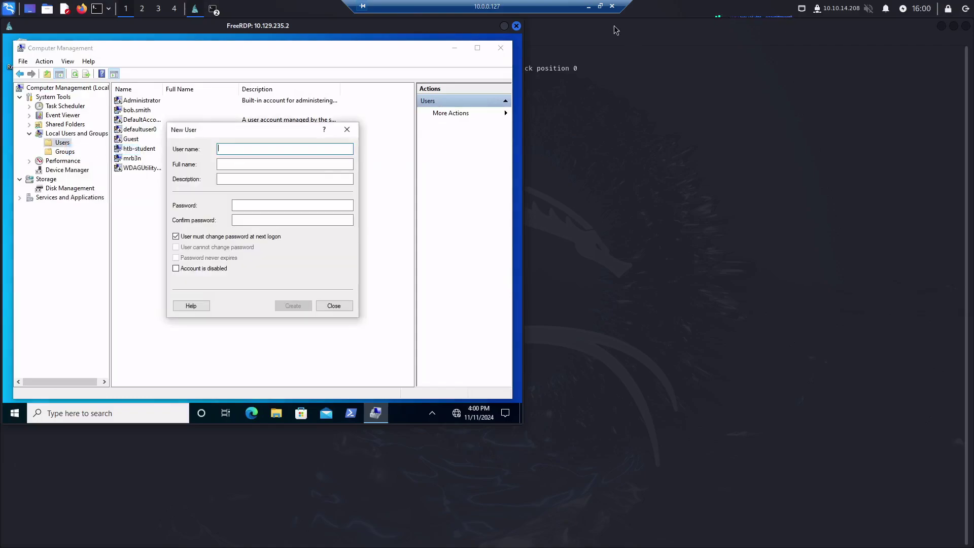
left_click(589, 8)
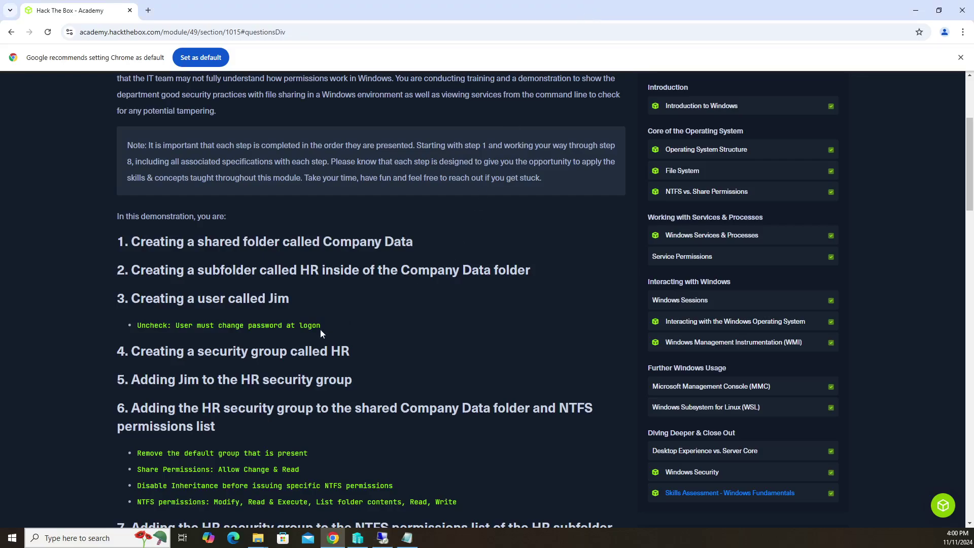
left_click(383, 538)
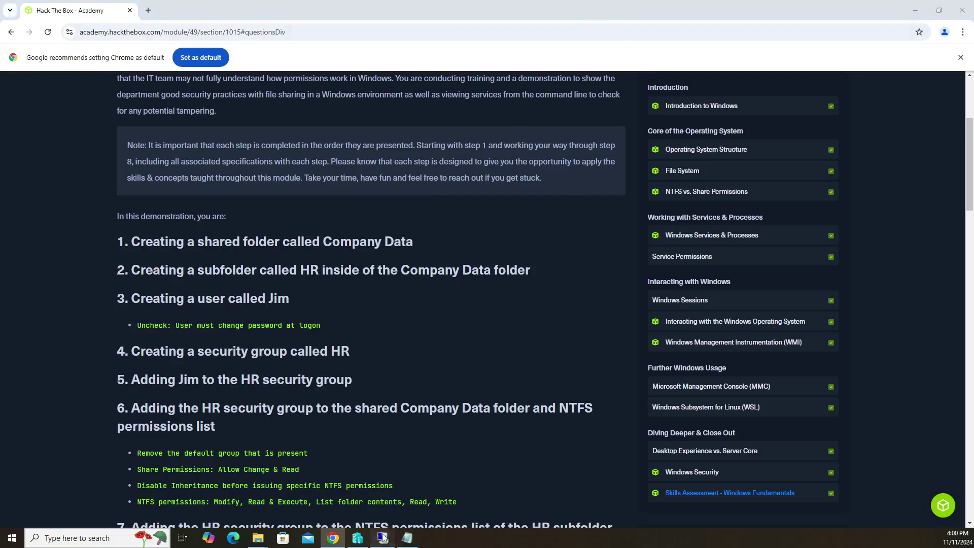
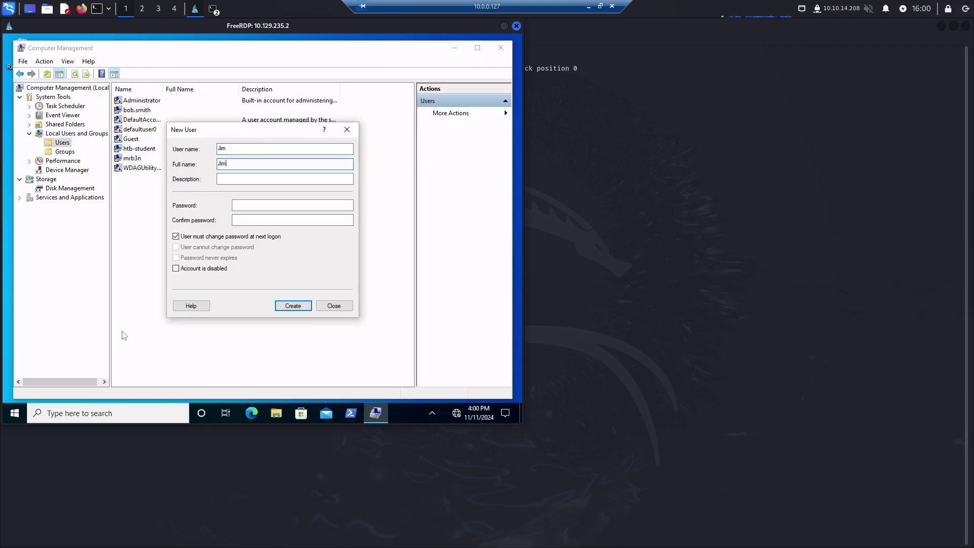
- Turn off the required password change at next logon, create the new local user without a password, and close the form
left_click(176, 236)
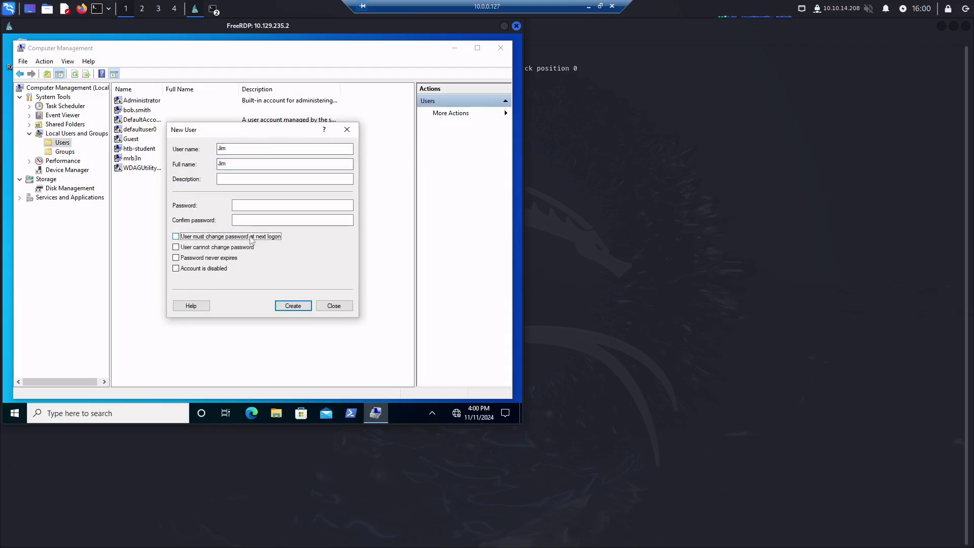
left_click(293, 307)
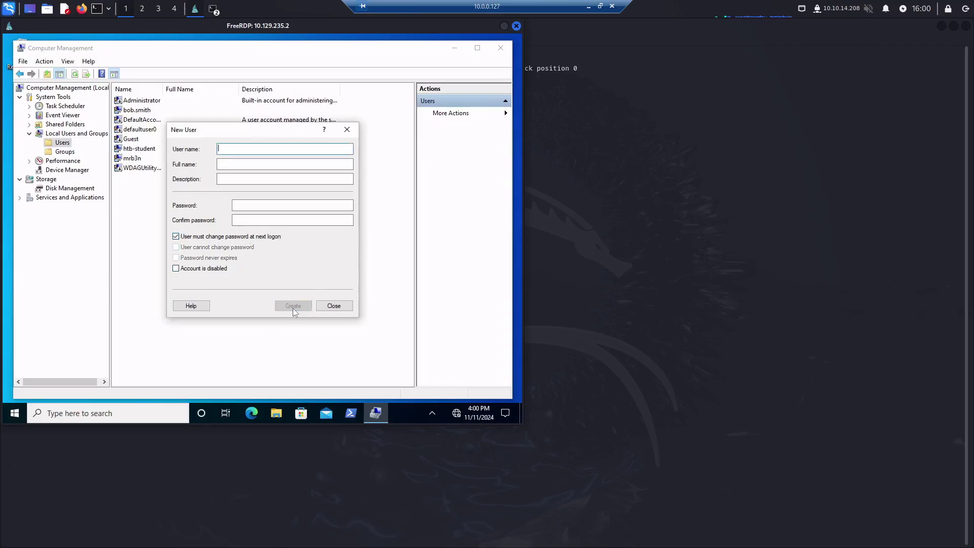
left_click(335, 306)
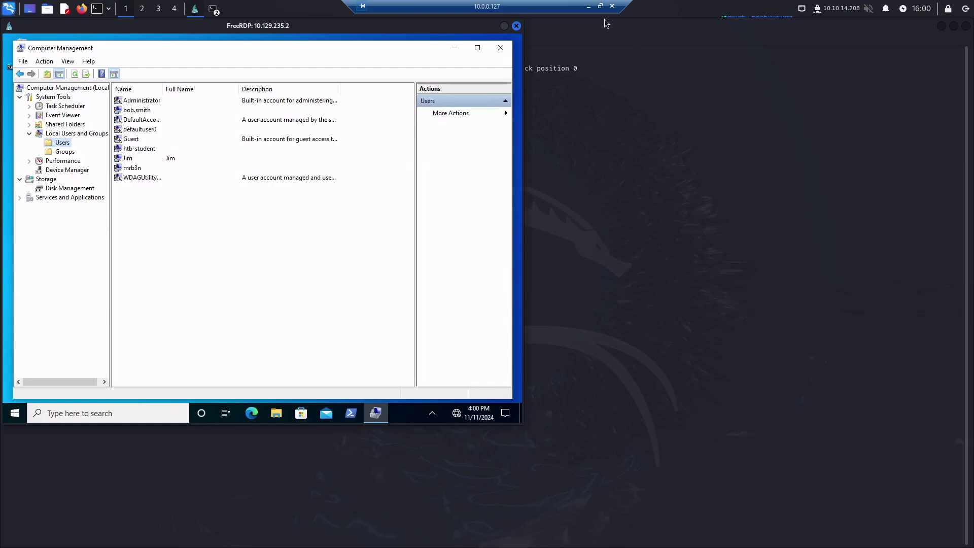
- Check the assessment's SID questions in the browser, then open PowerShell on the remote target and enter the start of a wmic useraccount query
left_click(590, 7)
scroll(404, 297, "down", 20)
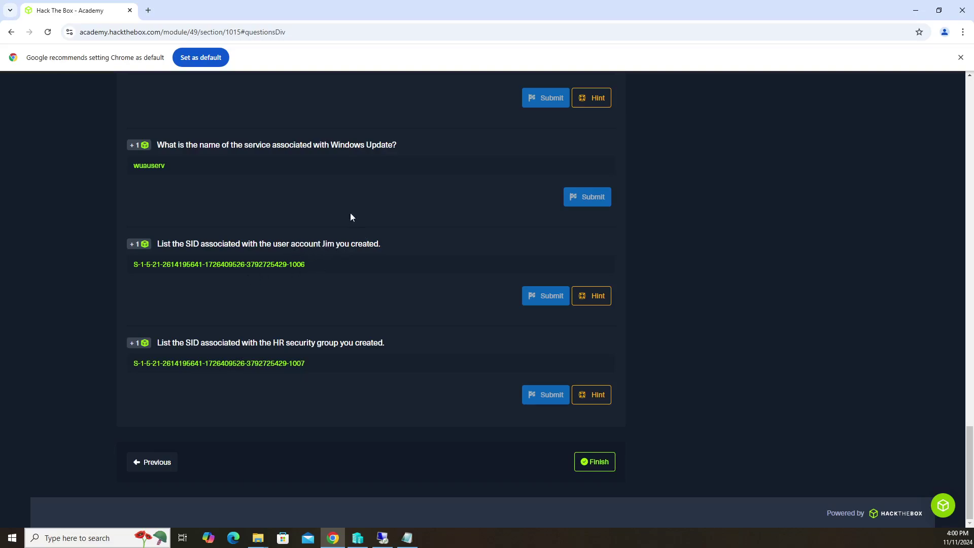
left_click(383, 538)
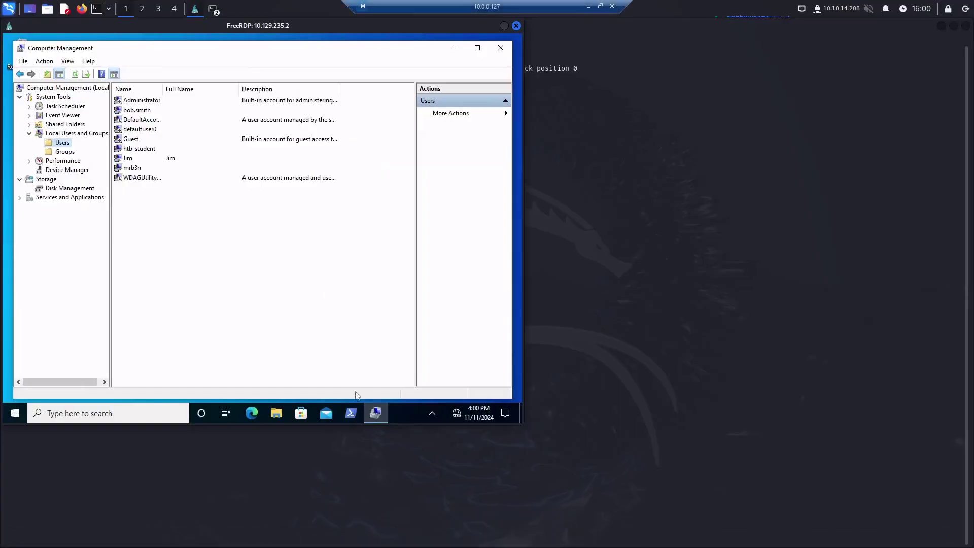
left_click(350, 414)
mouse_move(354, 416)
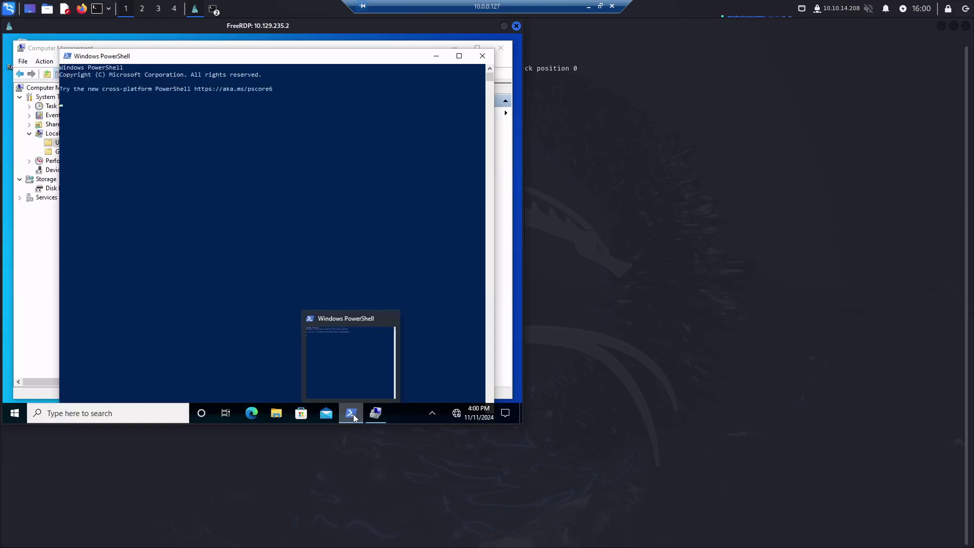
left_click(196, 158)
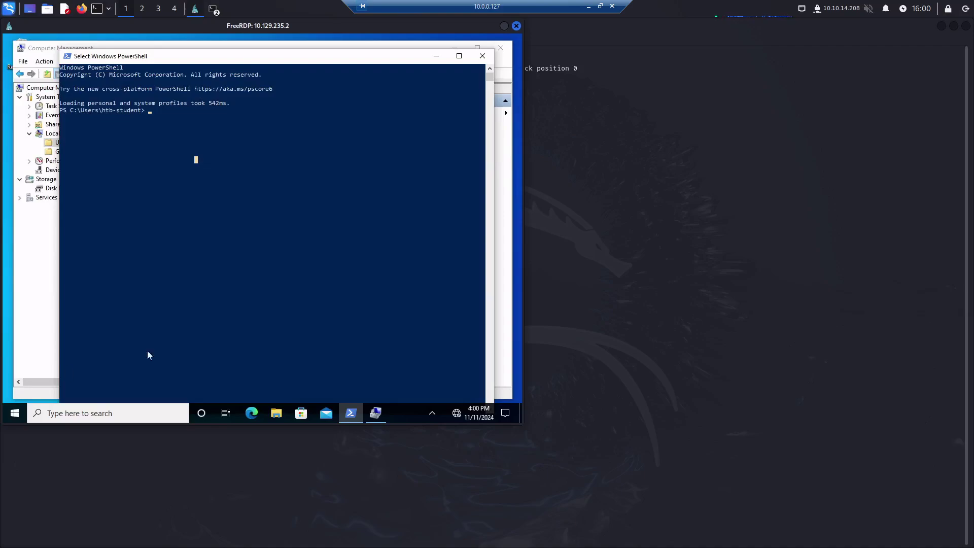
key("Escape")
- Complete the query as wmic useraccount get name,sid and run it to list the local accounts with their SIDs
type("wmic useraccount get name,")
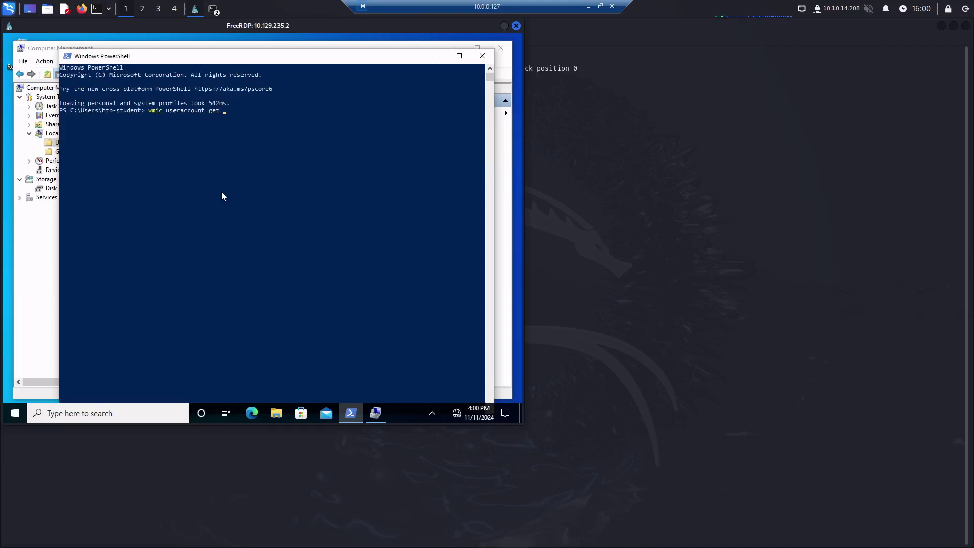
- Check the assessment's SID questions in the browser, then open PowerShell on the remote target and enter the start of a wmic useraccount query
- Complete the query as wmic useraccount get name,sid and run it to list the local accounts with their SIDs
type("sid")
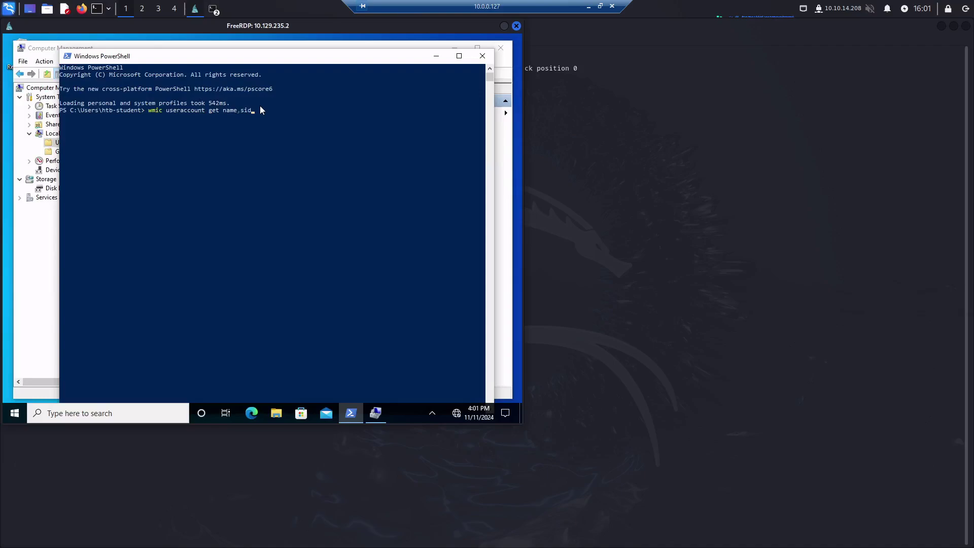
left_click(269, 121)
key("Escape")
left_click(279, 153)
key("Escape")
left_click(272, 127)
key("Escape")
key("Return")
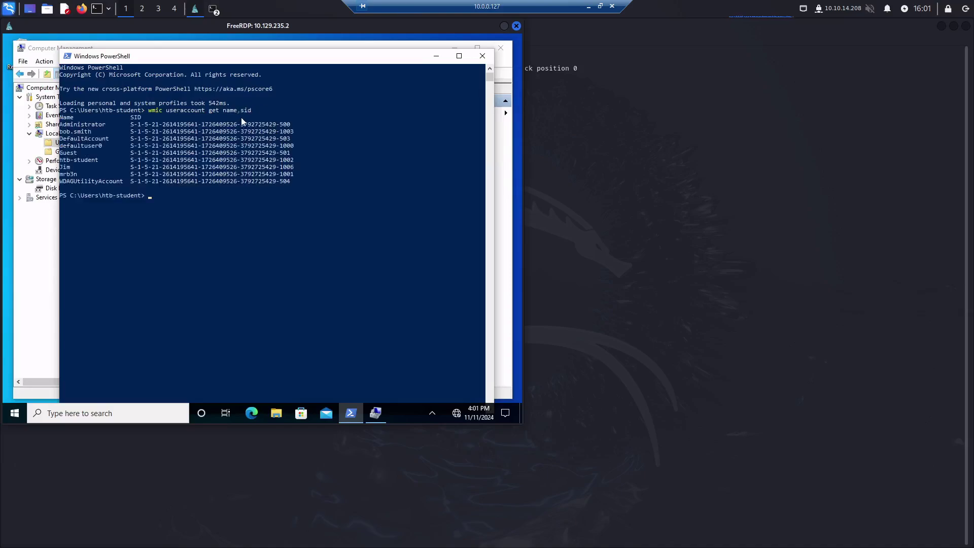
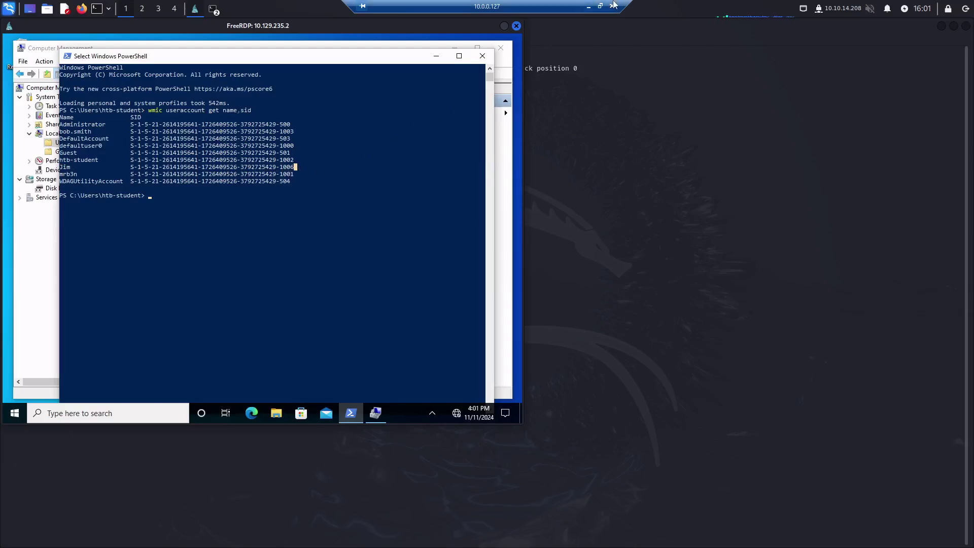
- Minimize the remote session and return to the Hack The Box Academy page in Chrome to check the question on the created user's SID
left_click(588, 7)
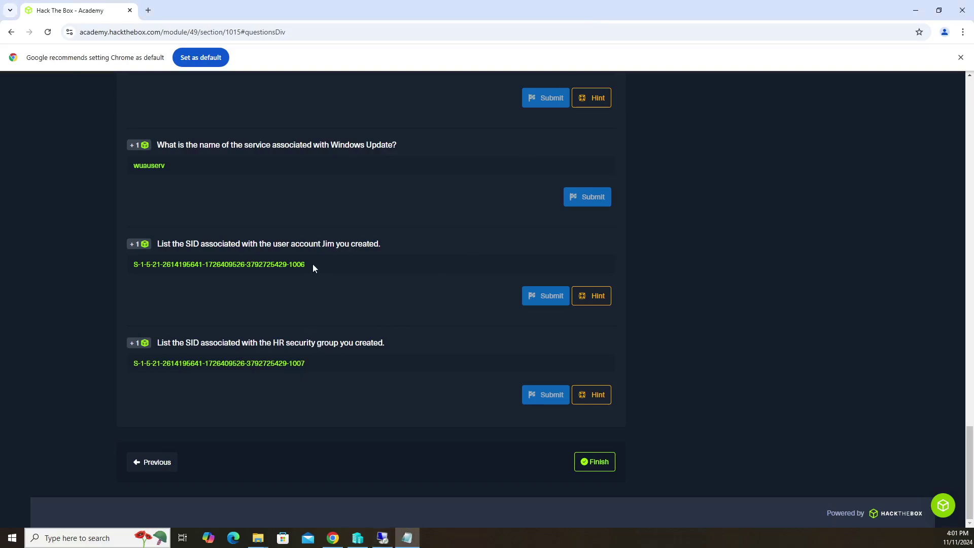
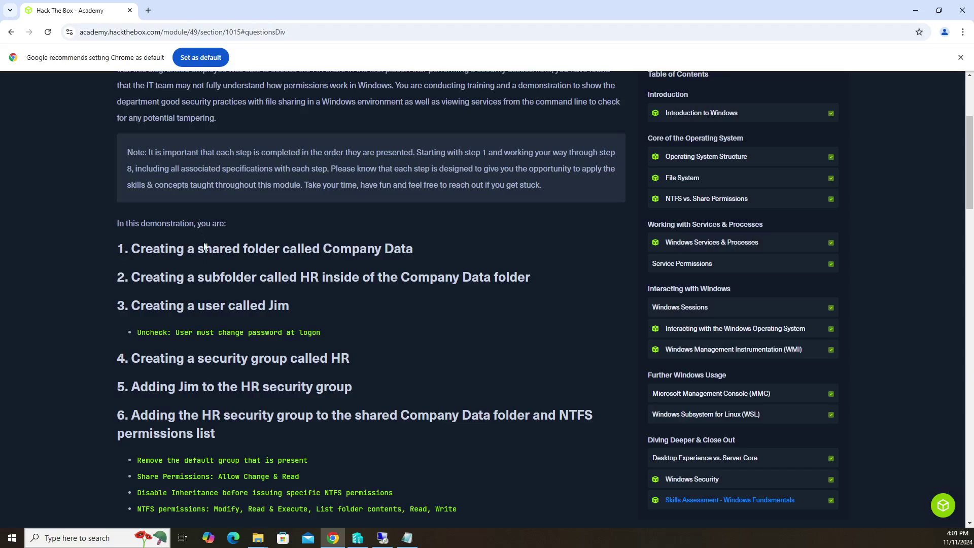
- Review the assessment's task list on the Academy page, focusing on the step about creating the HR security group
scroll(255, 341, "down", 1)
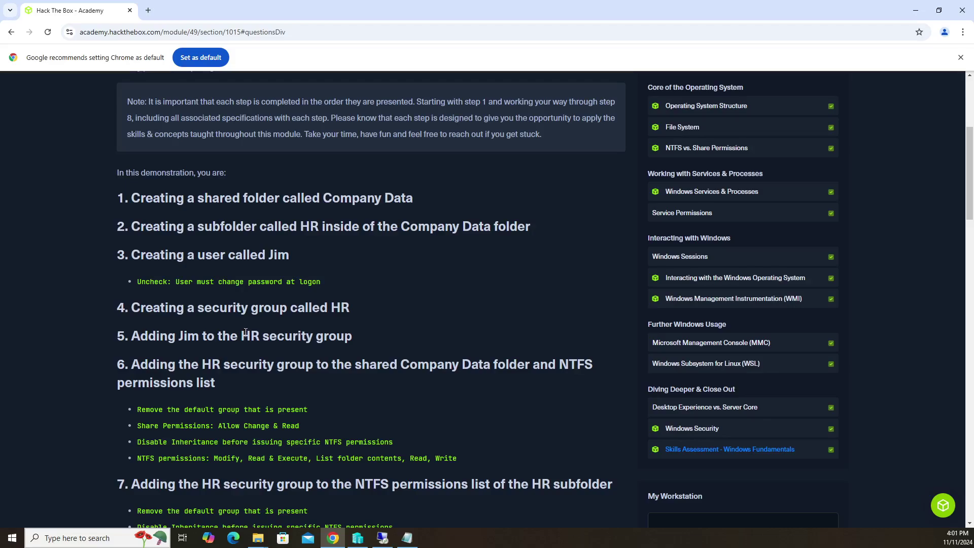
left_click_drag(360, 313, 135, 314)
left_click(525, 298)
scroll(488, 311, "down", 20)
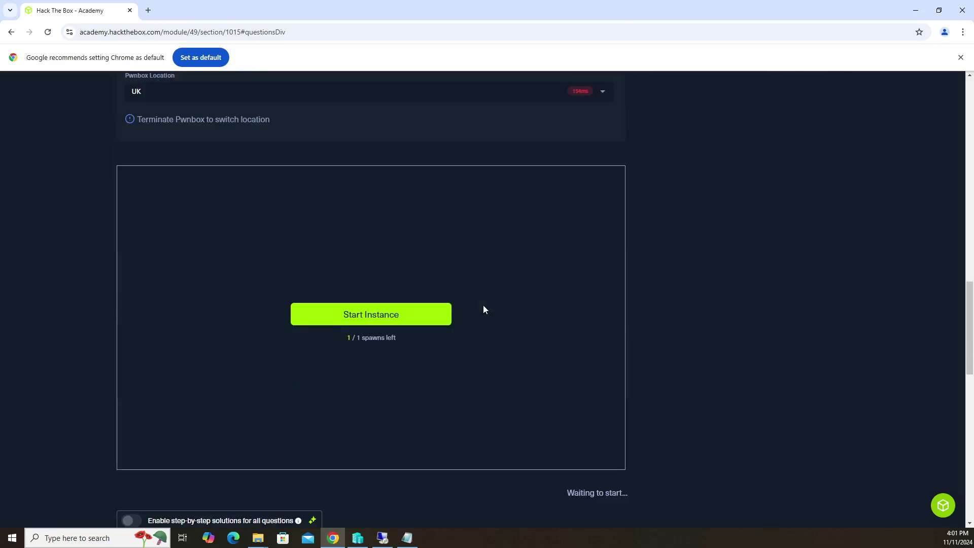
- Switch back to the remote session, minimize PowerShell and start a new local group in Computer Management
left_click(384, 537)
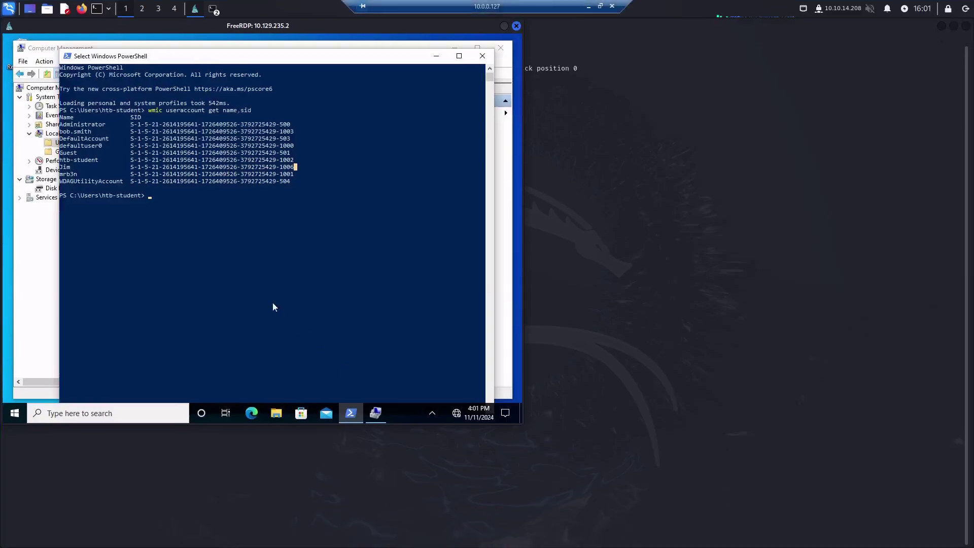
left_click(435, 56)
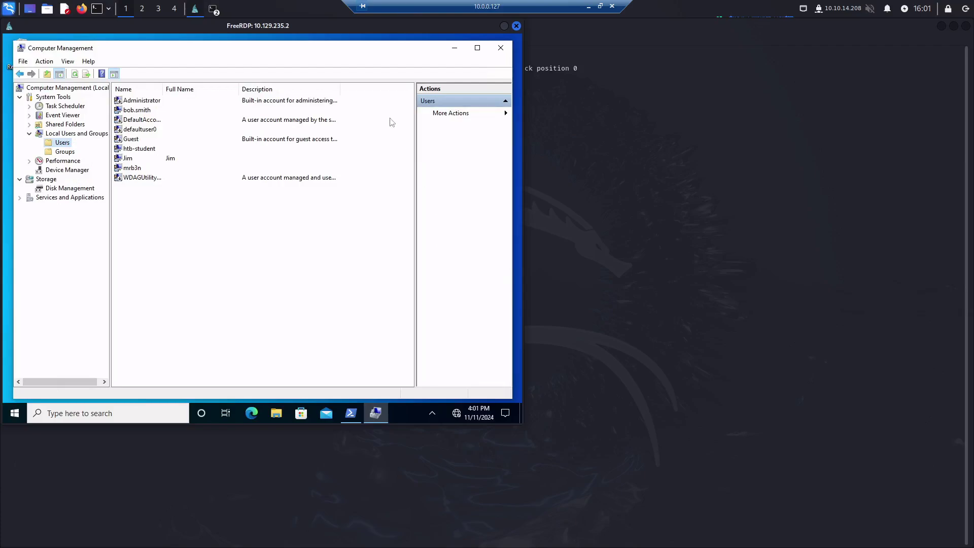
left_click(65, 152)
right_click(67, 152)
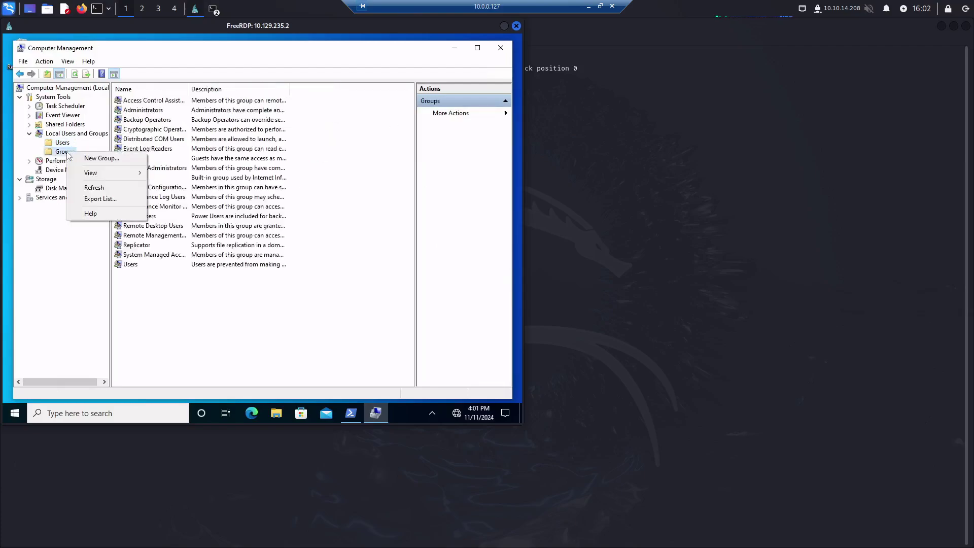
left_click(127, 160)
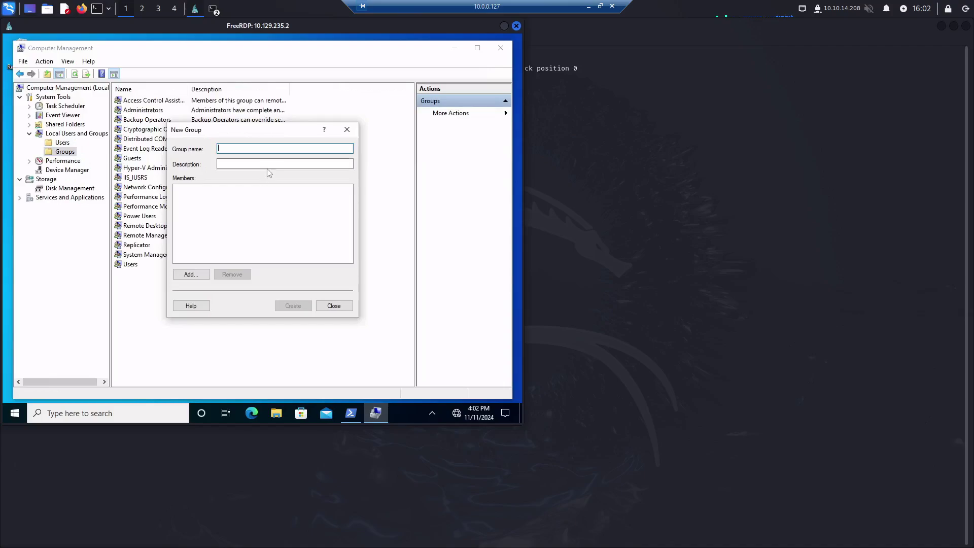
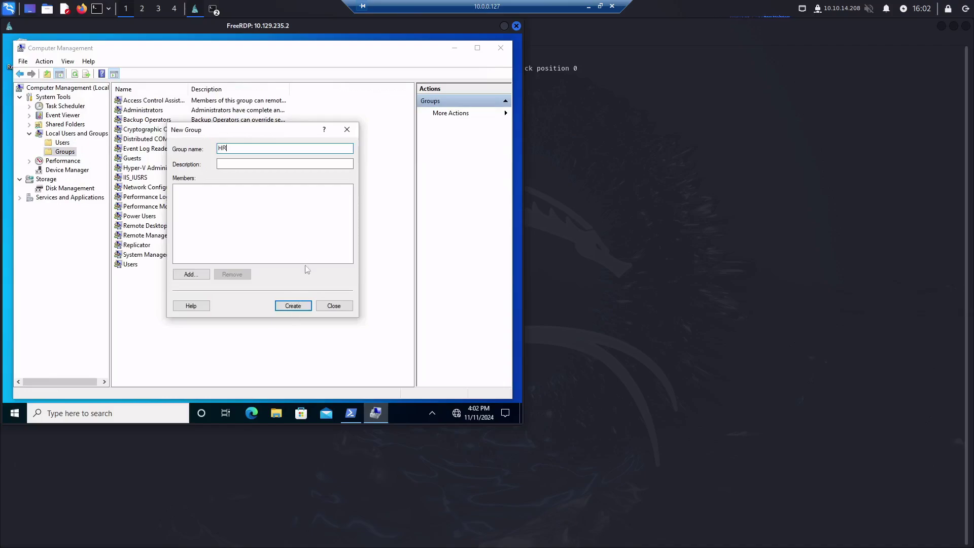
- Create the local group named HR, leaving its description and member list empty
left_click(292, 310)
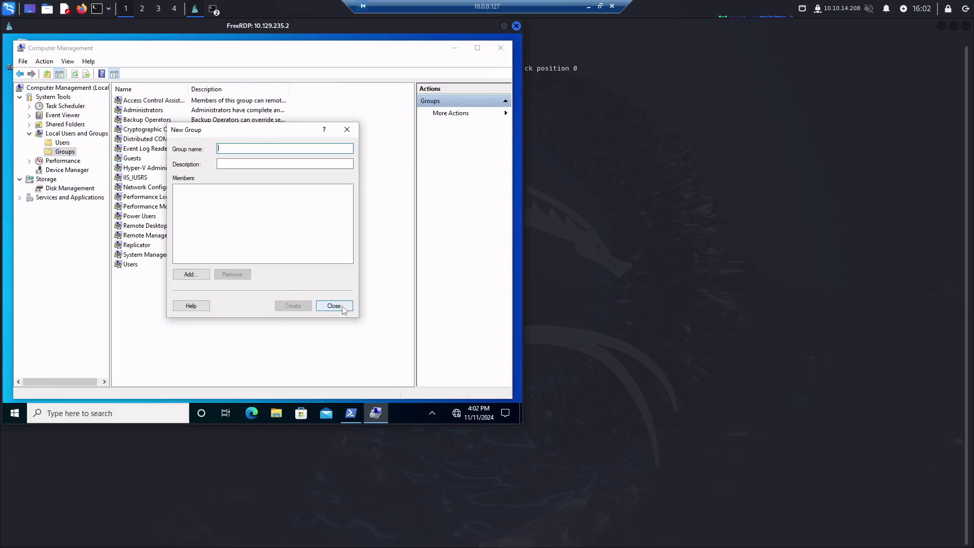
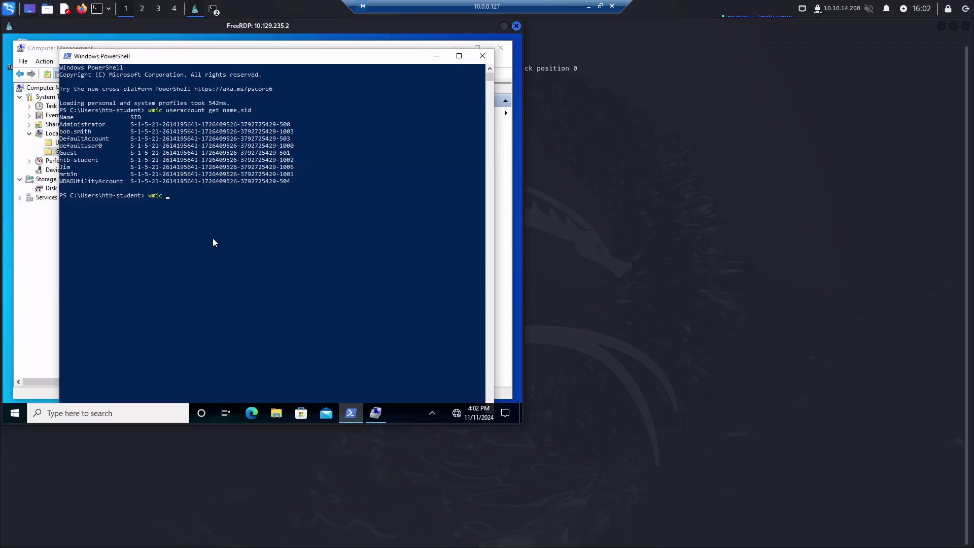
- List all local groups with their names and SIDs using wmic group get name,sid and highlight the end of the HR group's SID
type("group get name,sid")
key("Return")
key("Return")
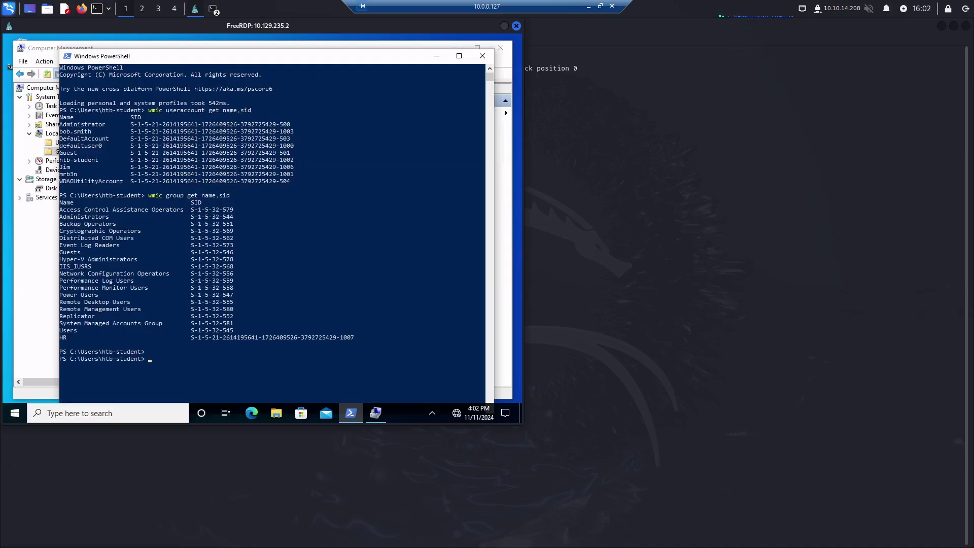
left_click_drag(72, 340, 59, 338)
left_click_drag(354, 340, 327, 340)
- Switch to the Hack The Box Academy page and compare the answer given for the HR security group's SID
left_click(588, 6)
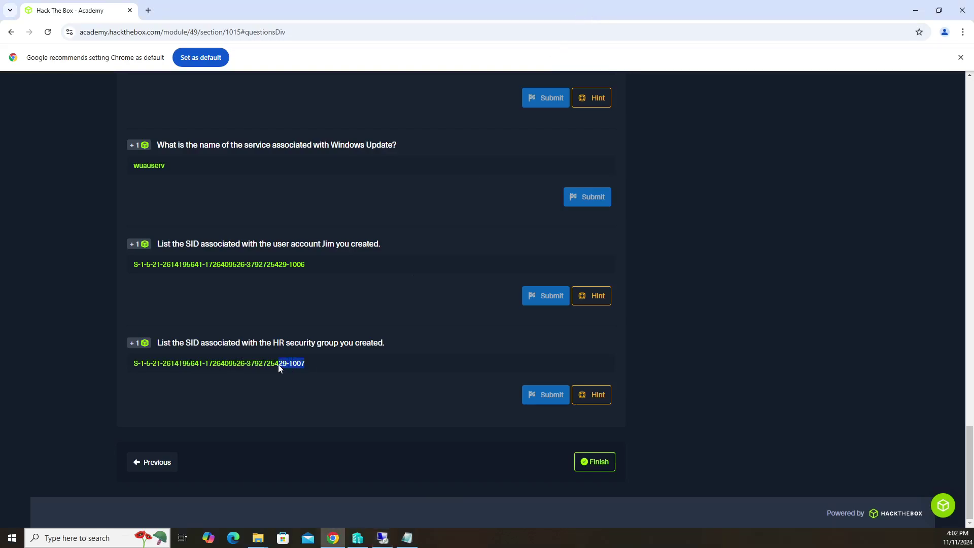
left_click_drag(276, 365, 276, 364)
left_click(300, 394)
- Review the assessment's eight numbered tasks, examining the requirements for creating the user Jim and the HR security group
scroll(680, 391, "up", 2)
scroll(693, 411, "up", 8)
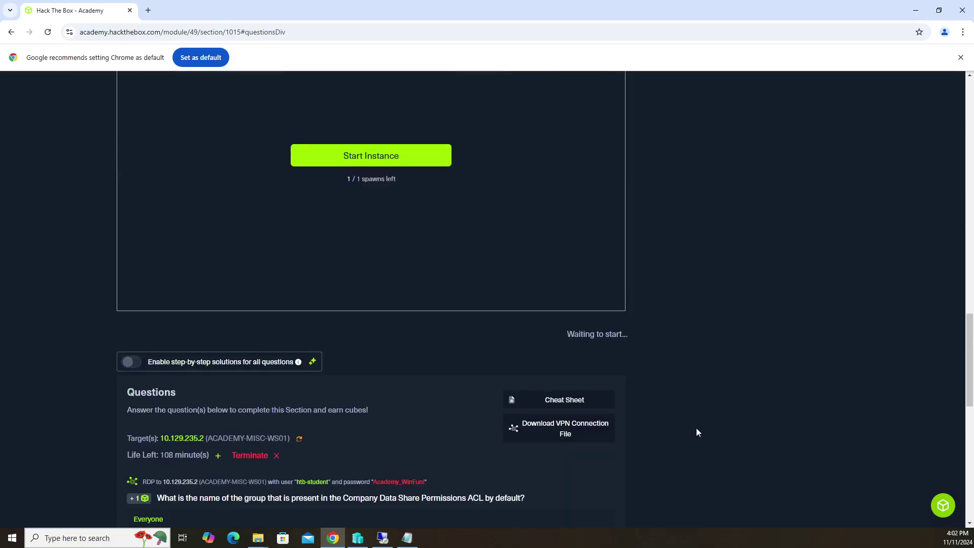
scroll(699, 442, "up", 12)
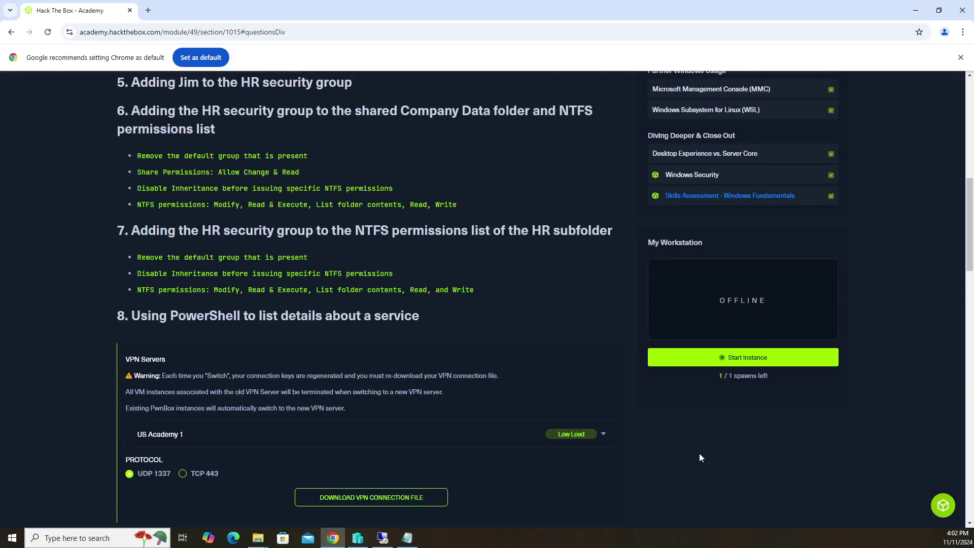
scroll(695, 453, "up", 5)
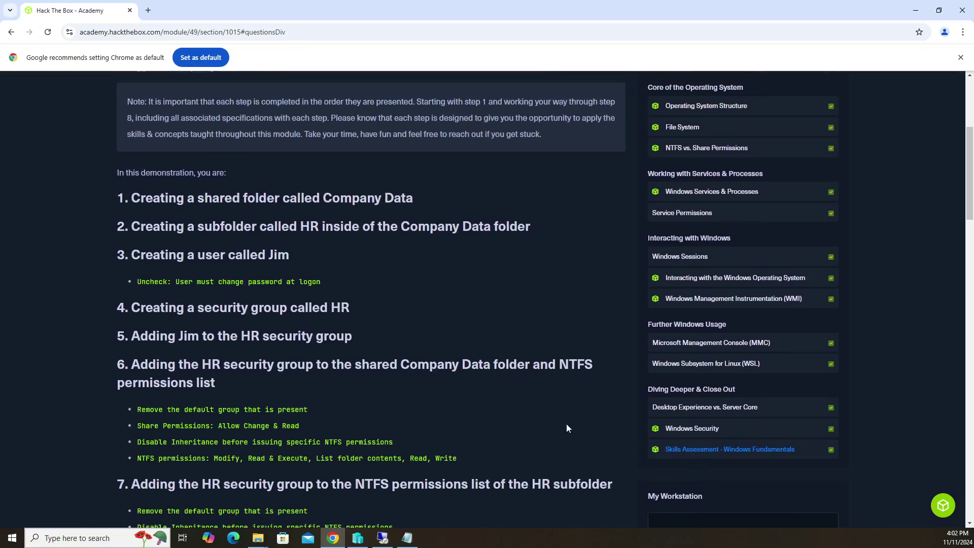
scroll(387, 332, "down", 2)
scroll(387, 336, "down", 1)
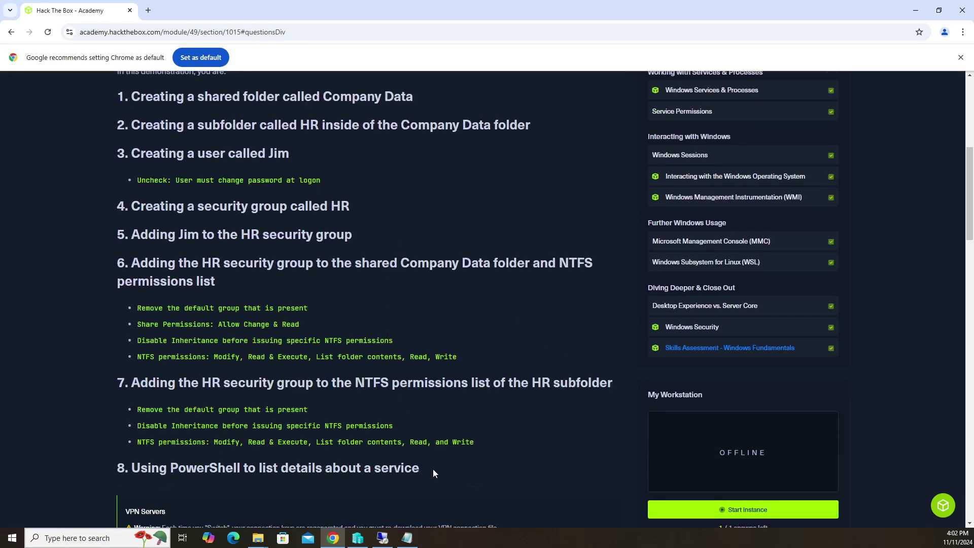
left_click_drag(434, 473, 38, 103)
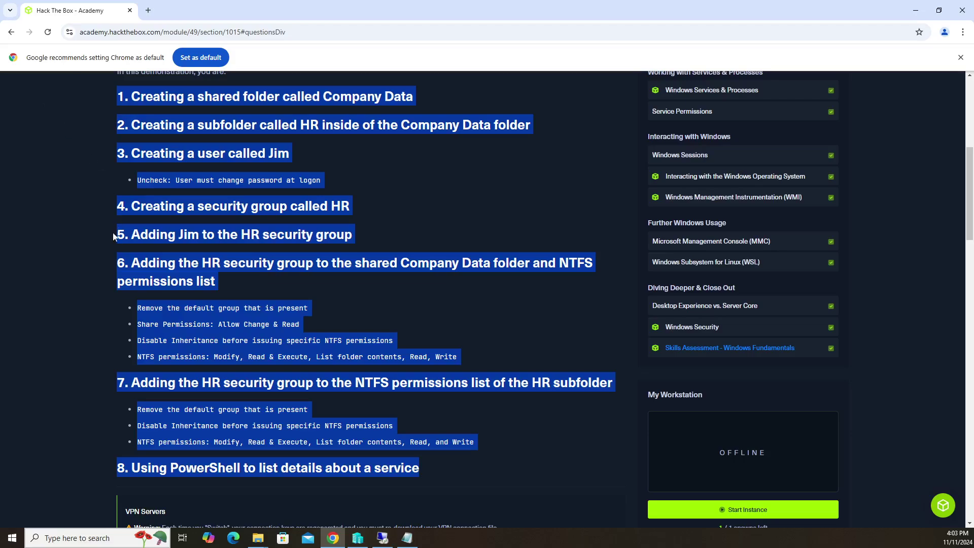
left_click(346, 173)
left_click_drag(323, 181, 112, 159)
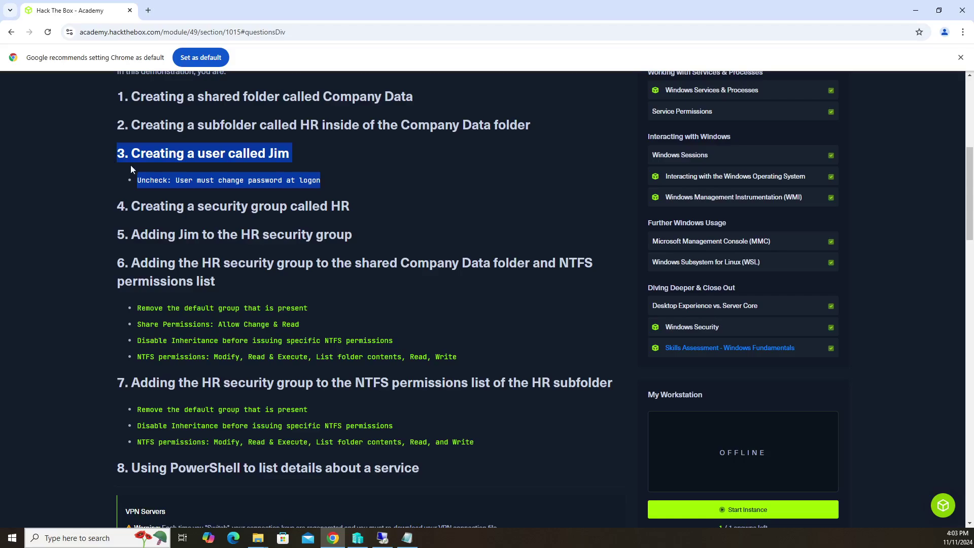
left_click_drag(359, 208, 126, 206)
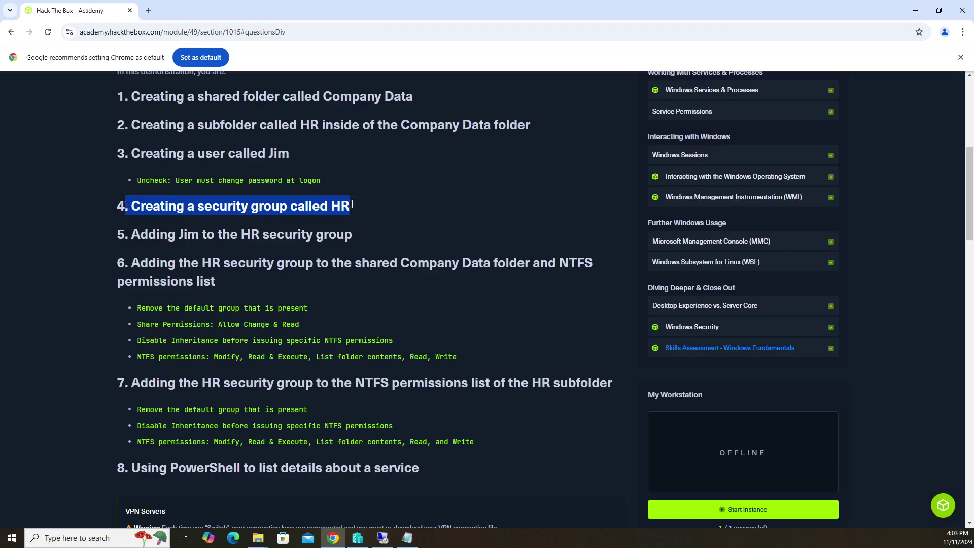
left_click(430, 220)
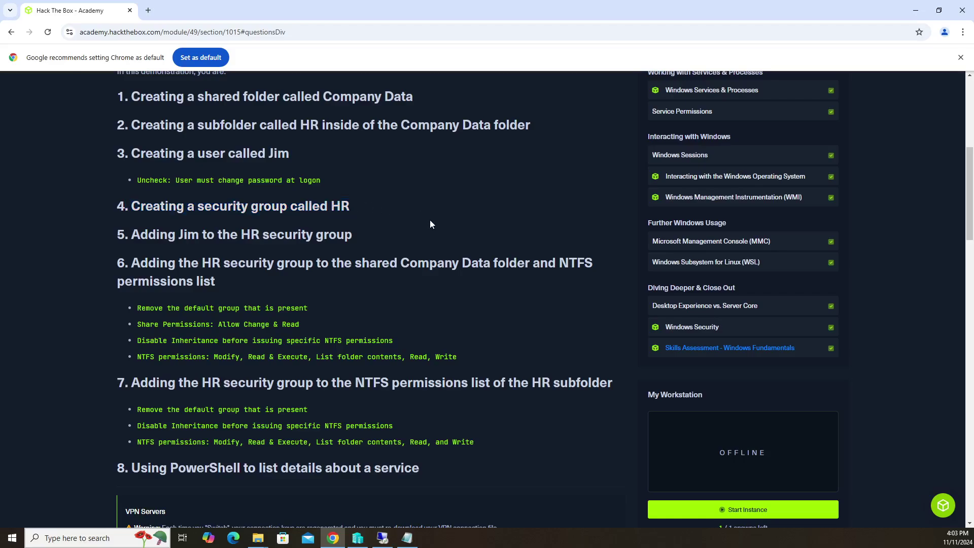